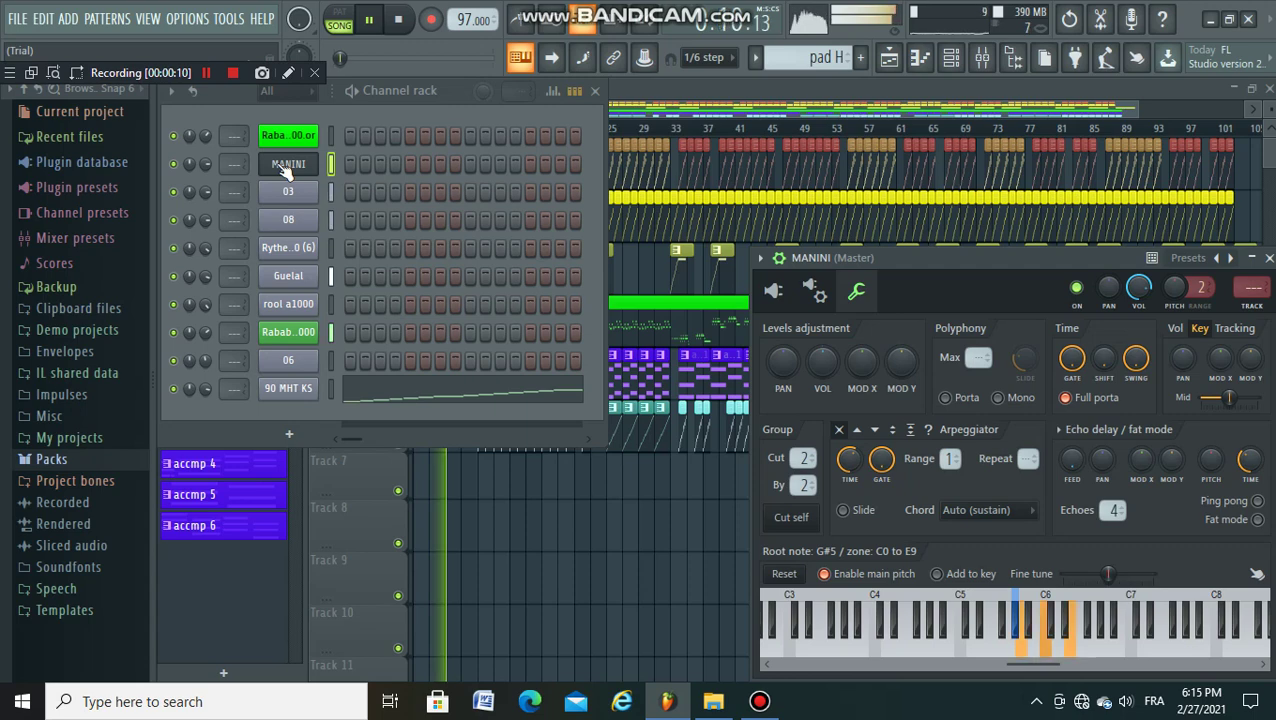
- View the sampler settings of the MANINI and Rabab Y.A1000.or channels in the channel rack
left_click(296, 166)
key("F6")
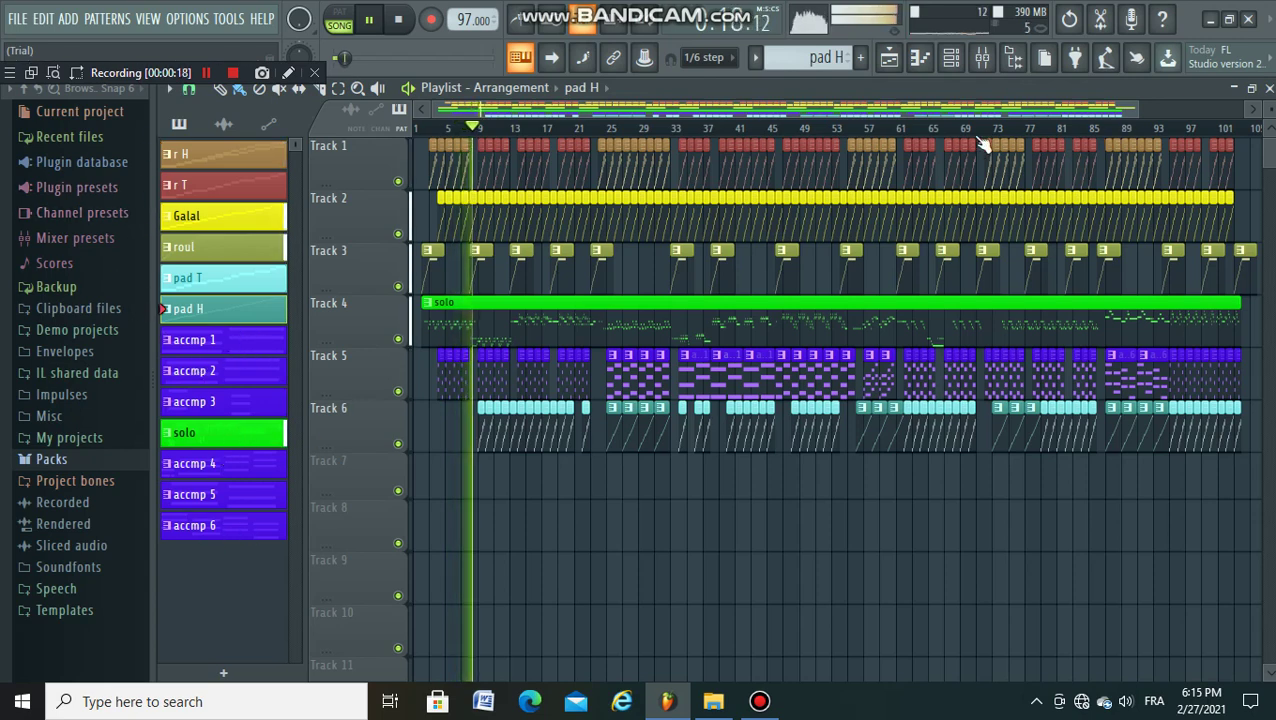
left_click(951, 57)
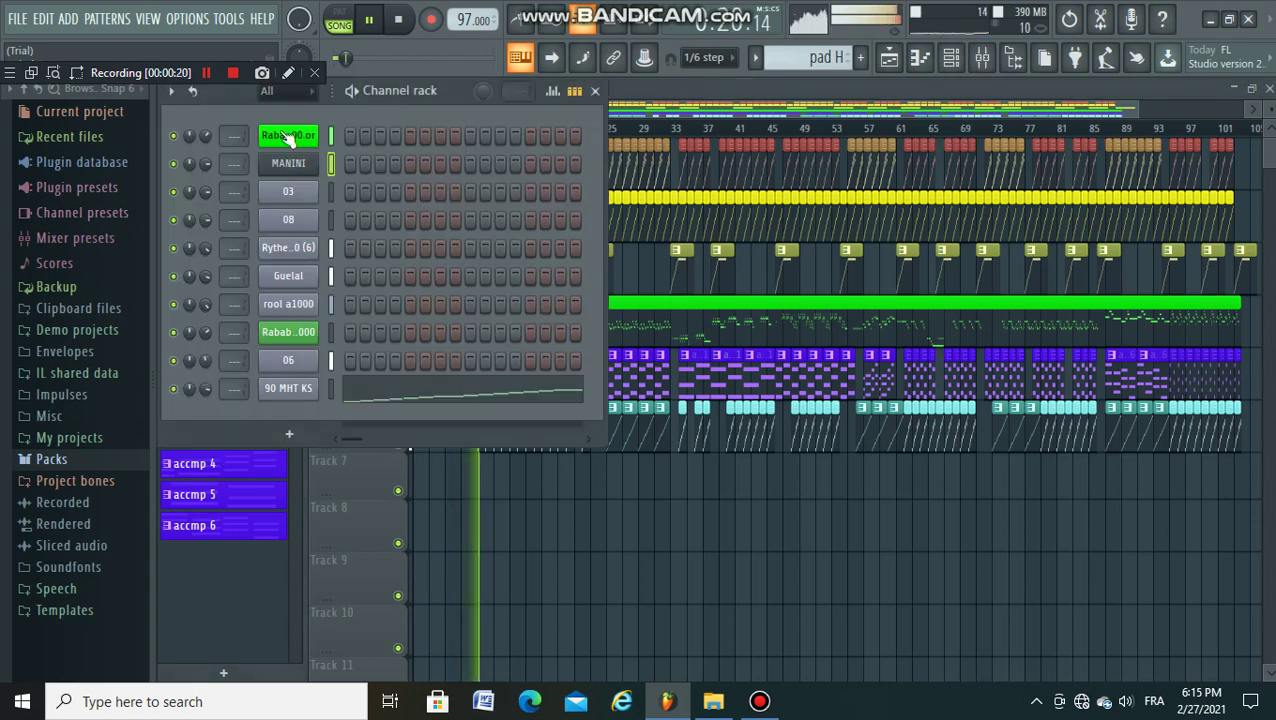
left_click(285, 136)
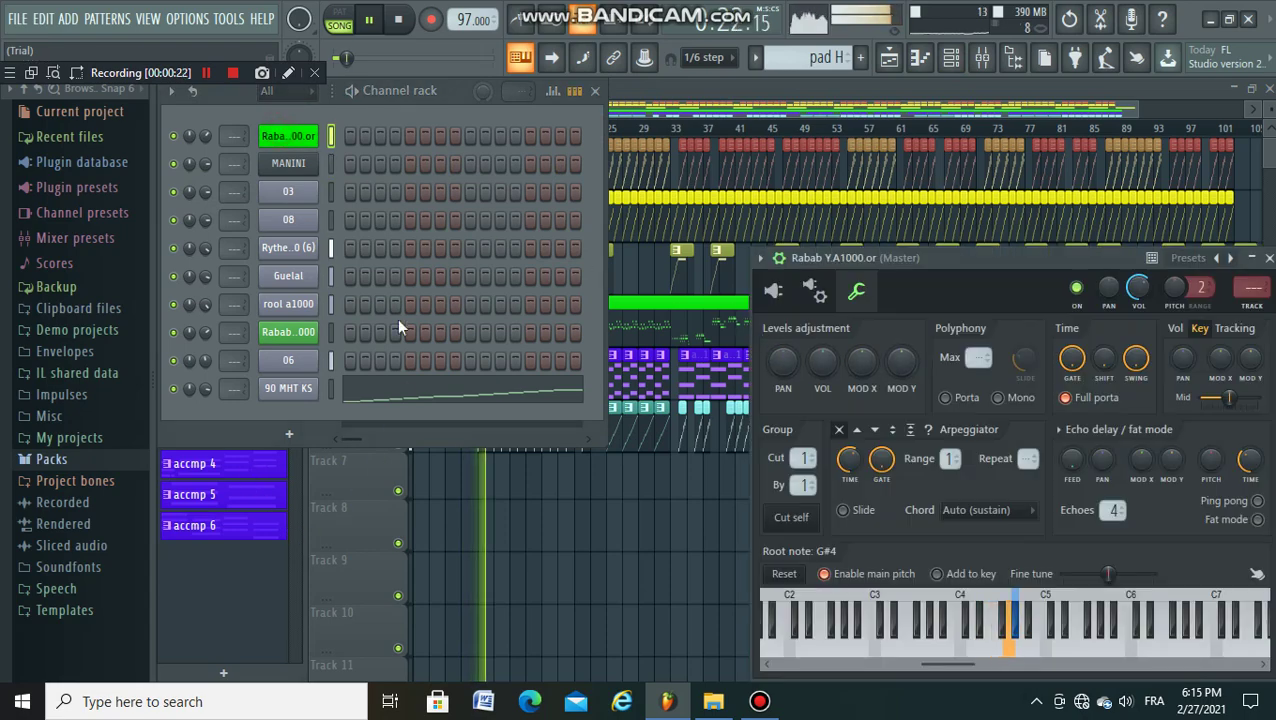
left_click(291, 165)
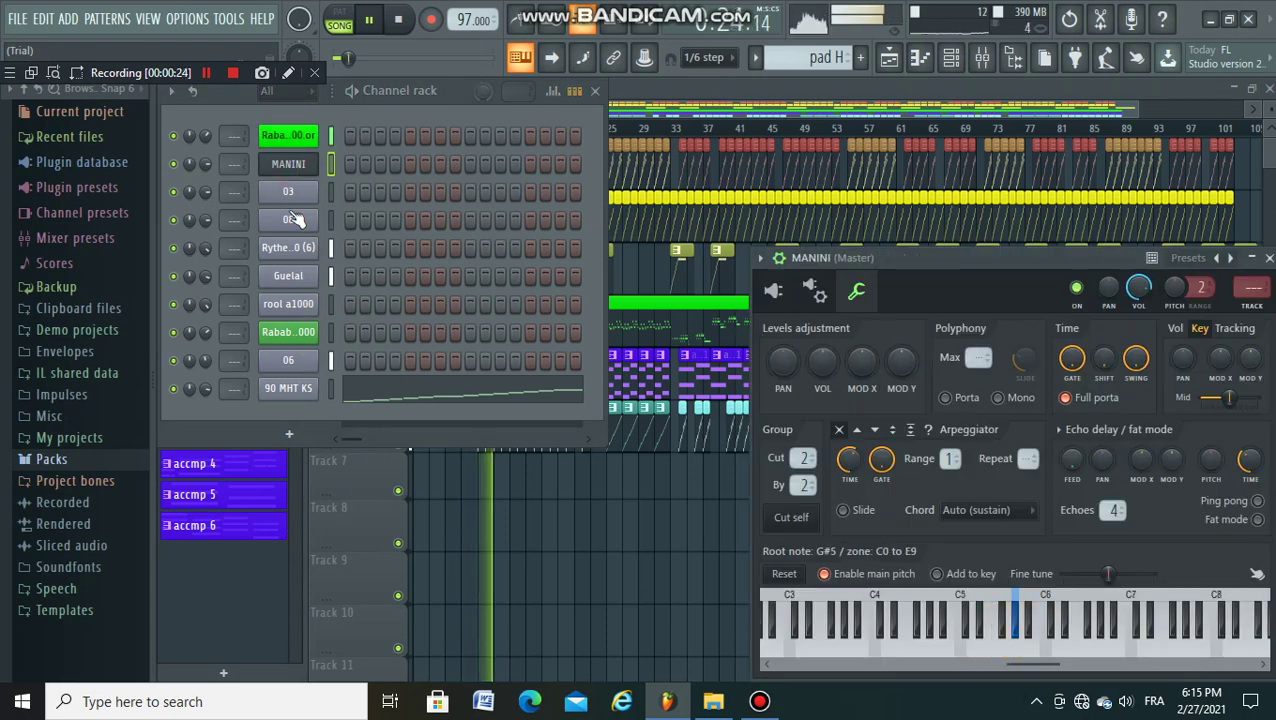
- Inspect the miscellaneous channel settings of the 03 Slicex instrument and close its window
left_click(290, 191)
left_click_drag(260, 175, 360, 172)
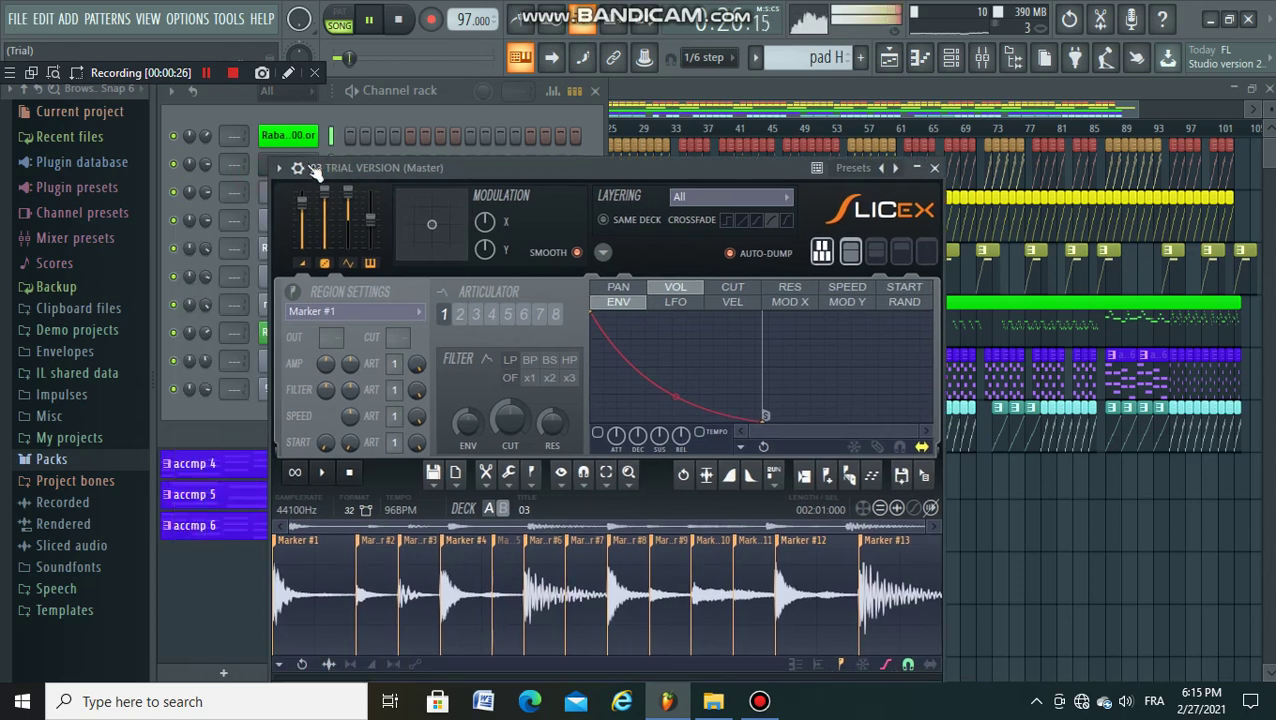
left_click(277, 172)
left_click(333, 205)
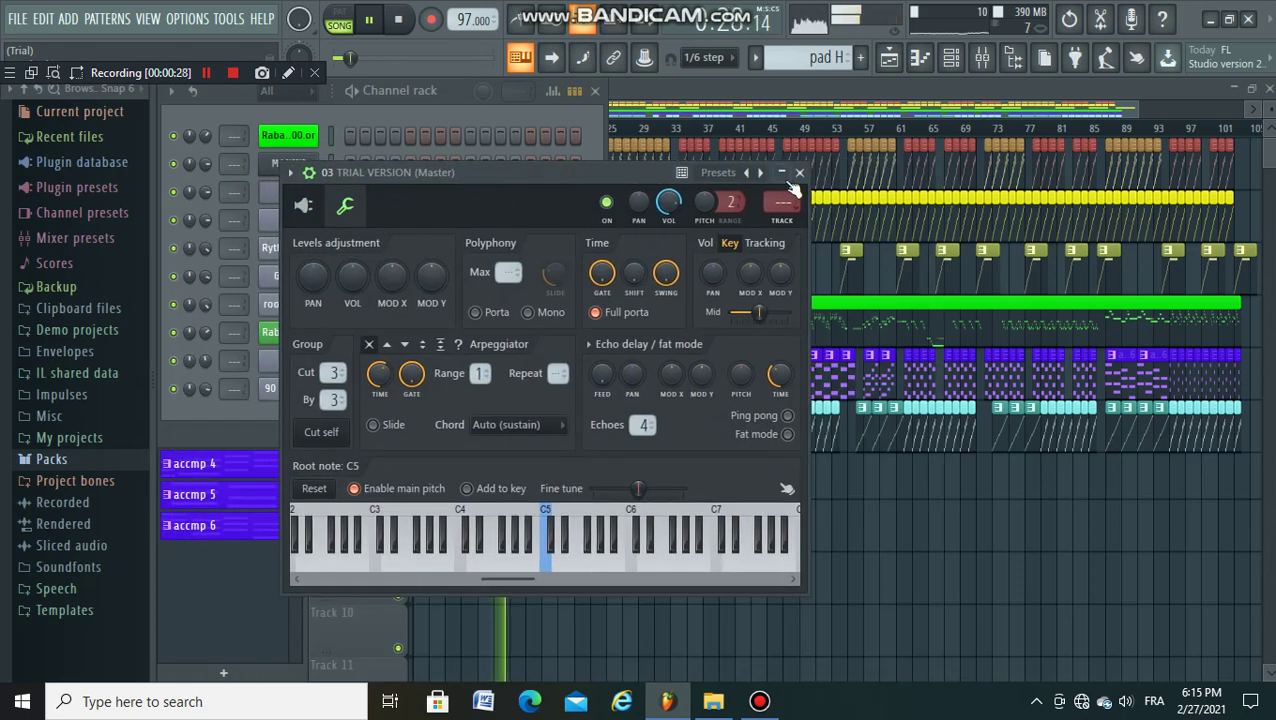
left_click(799, 173)
- Inspect the miscellaneous channel settings of the Rythem A1000 (6) Slicex instrument and close its window
right_click(292, 248)
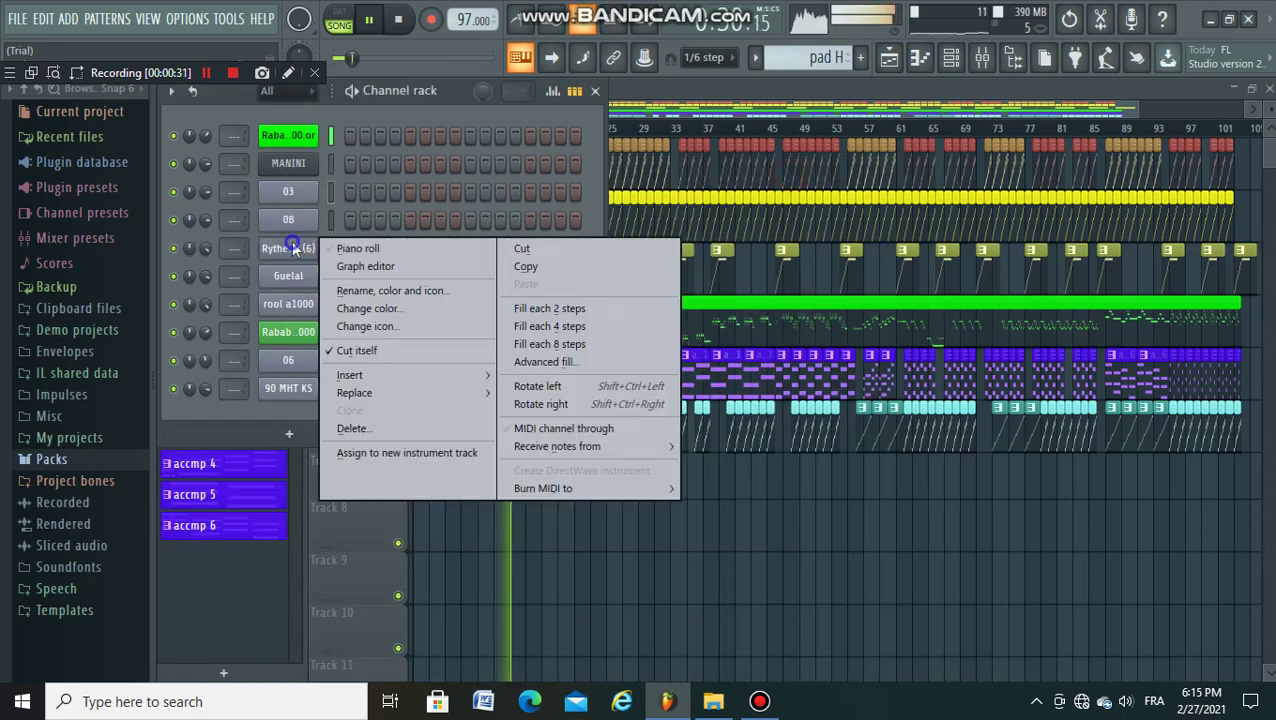
left_click(288, 248)
left_click(288, 248)
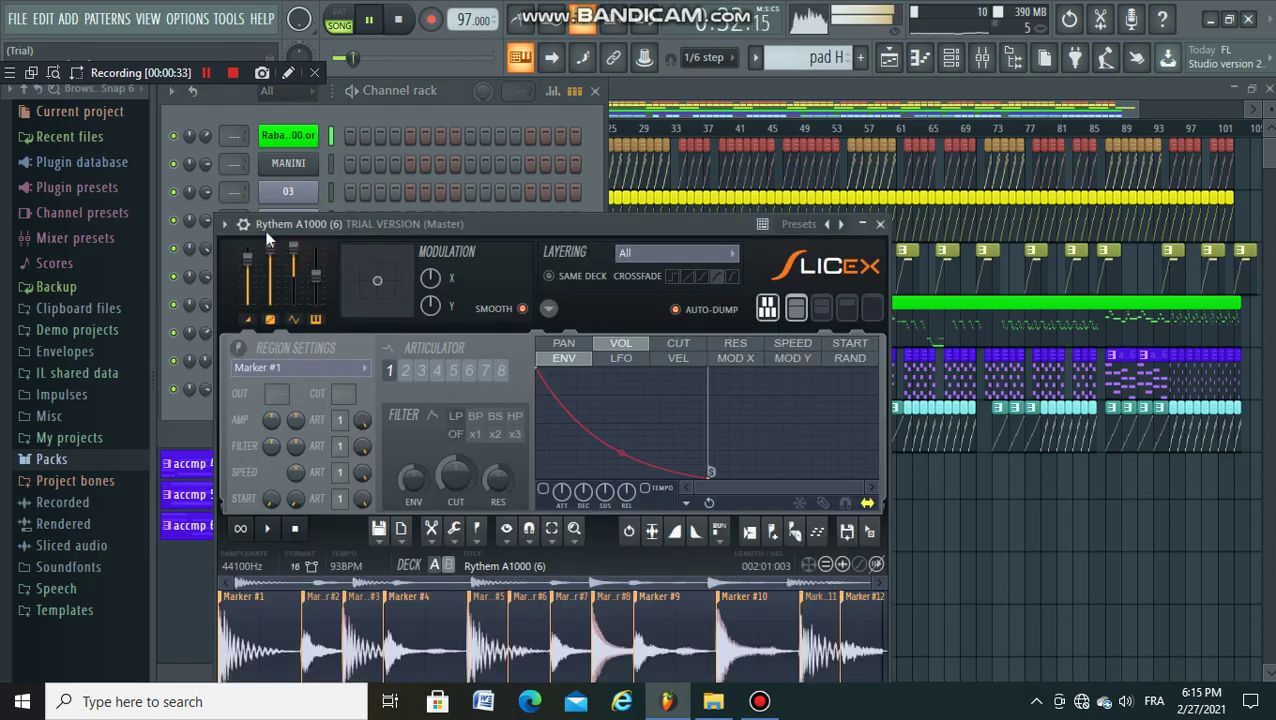
left_click(244, 224)
left_click(282, 258)
left_click_drag(339, 211, 349, 208)
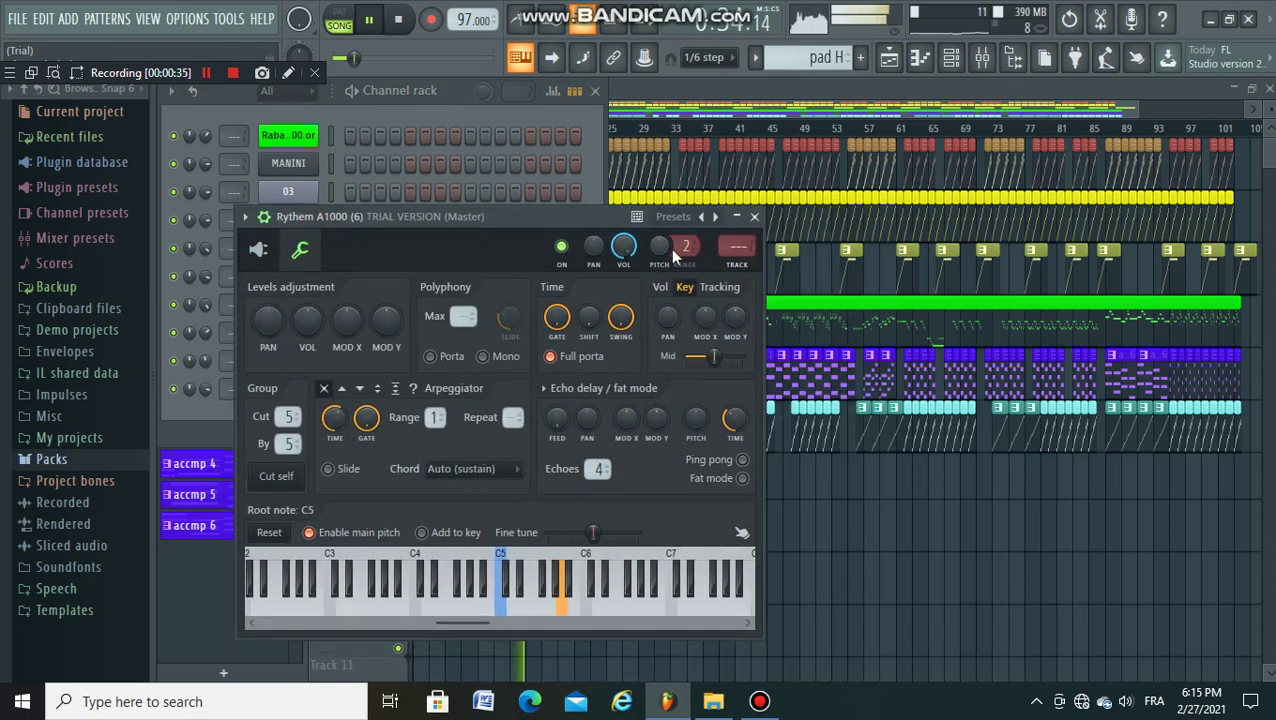
left_click(755, 217)
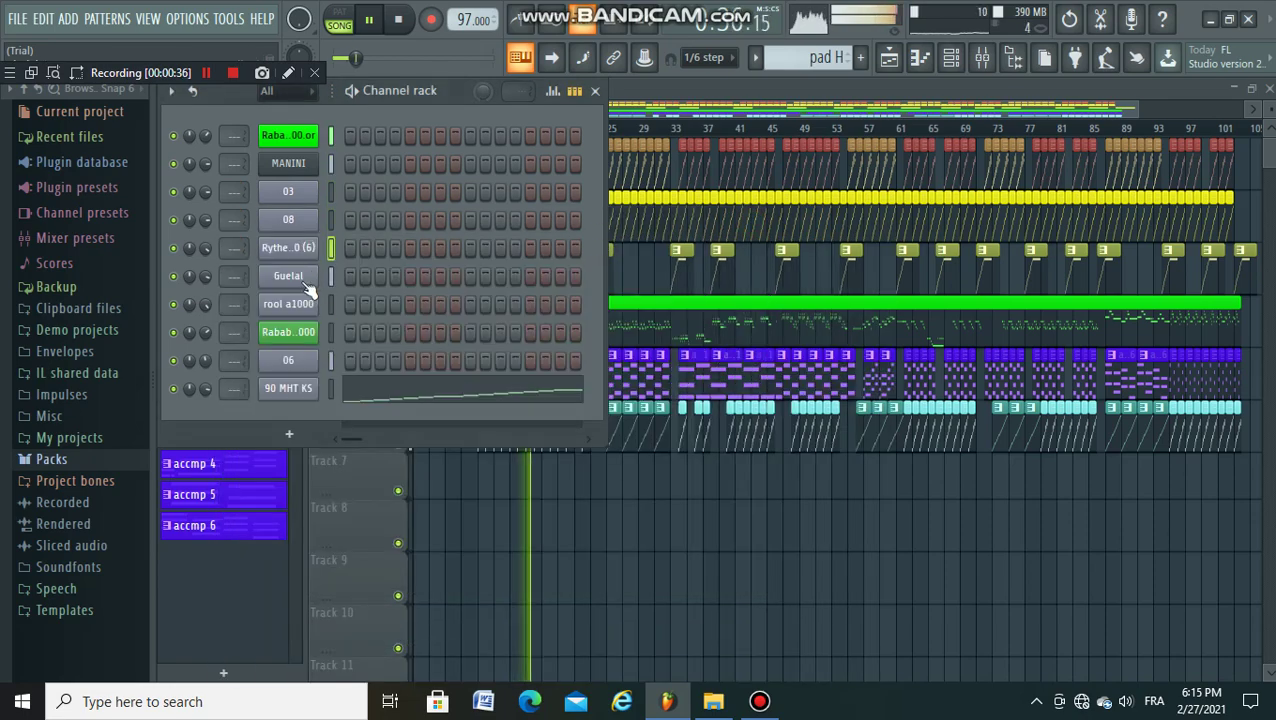
- Inspect the miscellaneous channel settings of the Guelal instrument and close its window
left_click(290, 279)
left_click(249, 248)
left_click(304, 282)
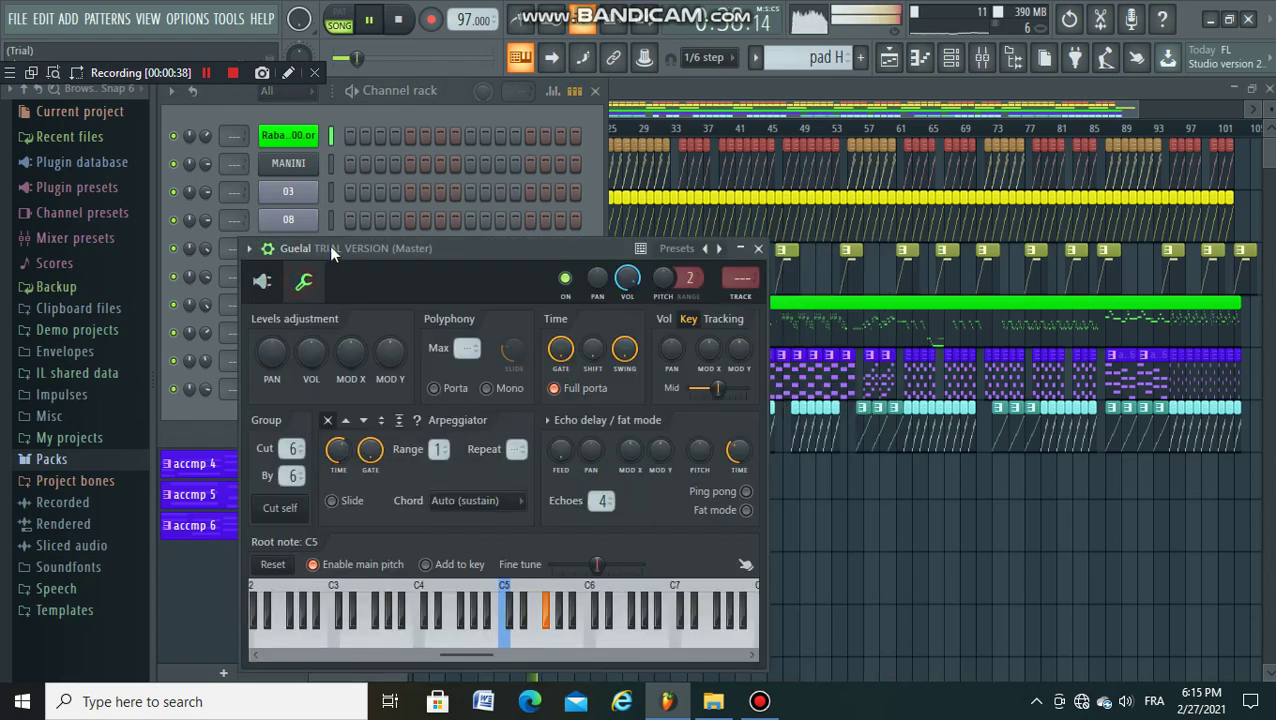
left_click_drag(329, 248, 373, 170)
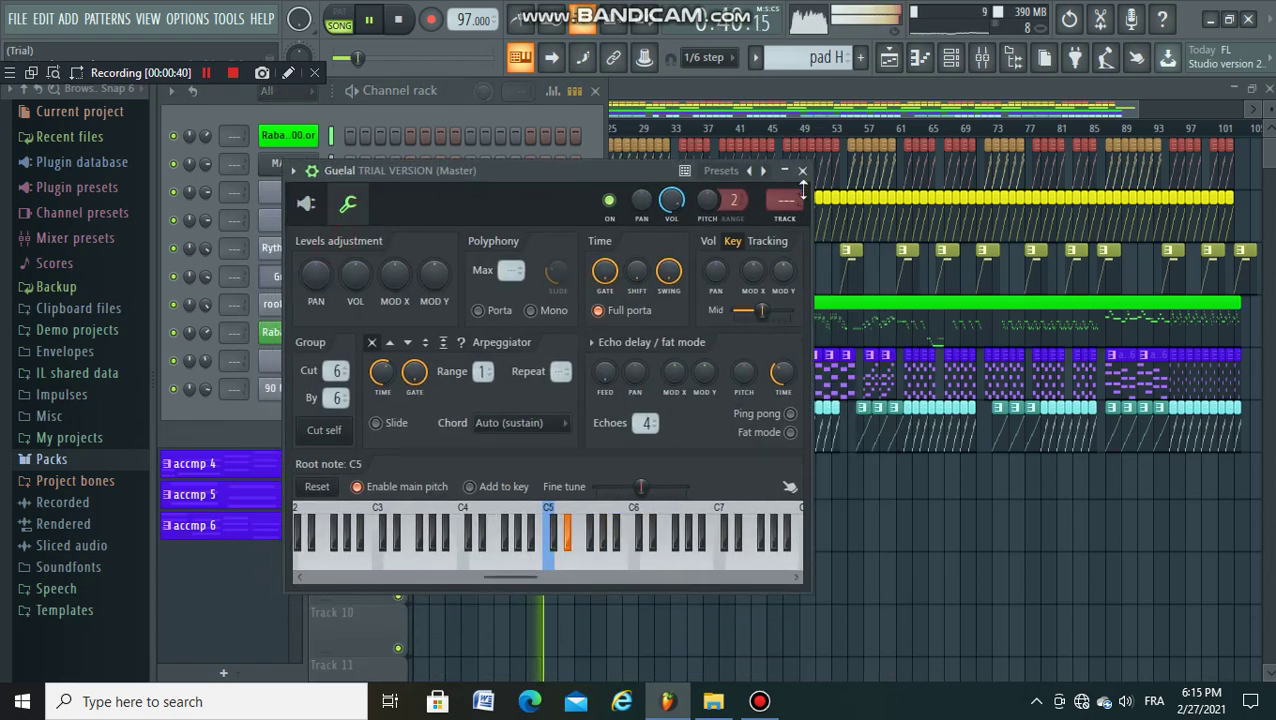
left_click(802, 170)
- Compare the sampler settings of the Rabab Y.A1000.or, Rabab Amro A1000 and MANINI channels during playback
left_click(308, 135)
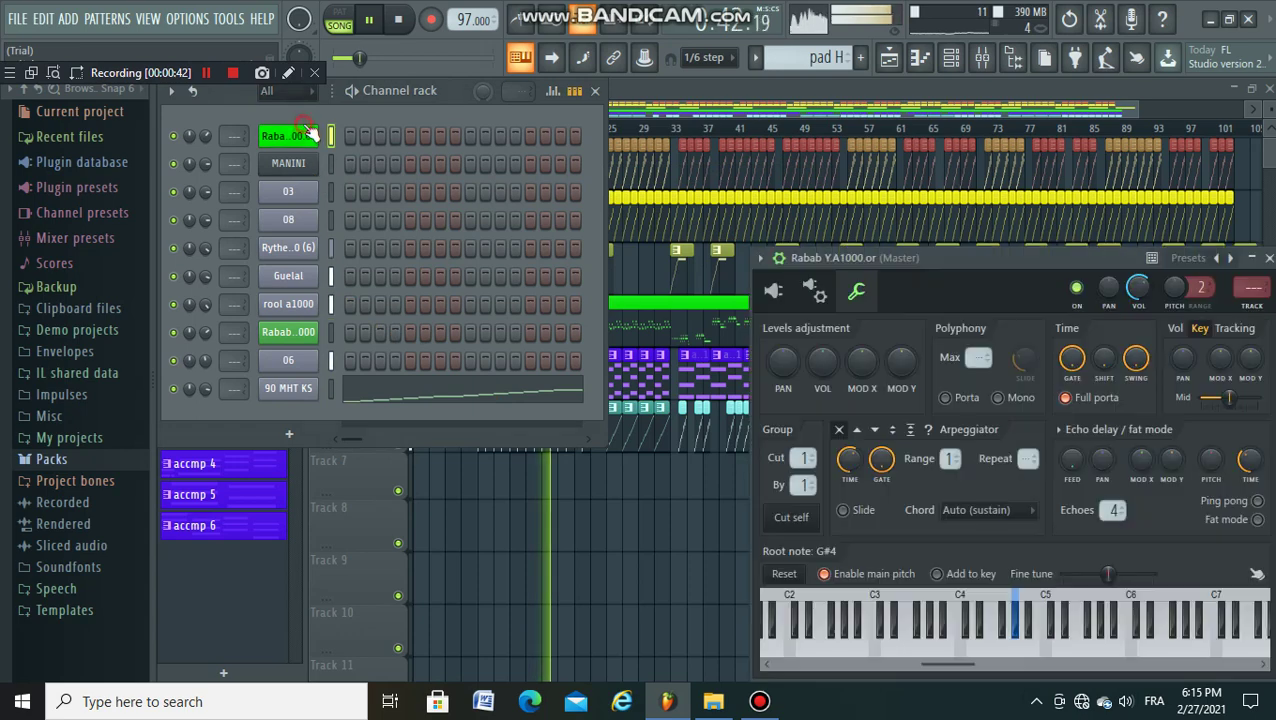
left_click(300, 333)
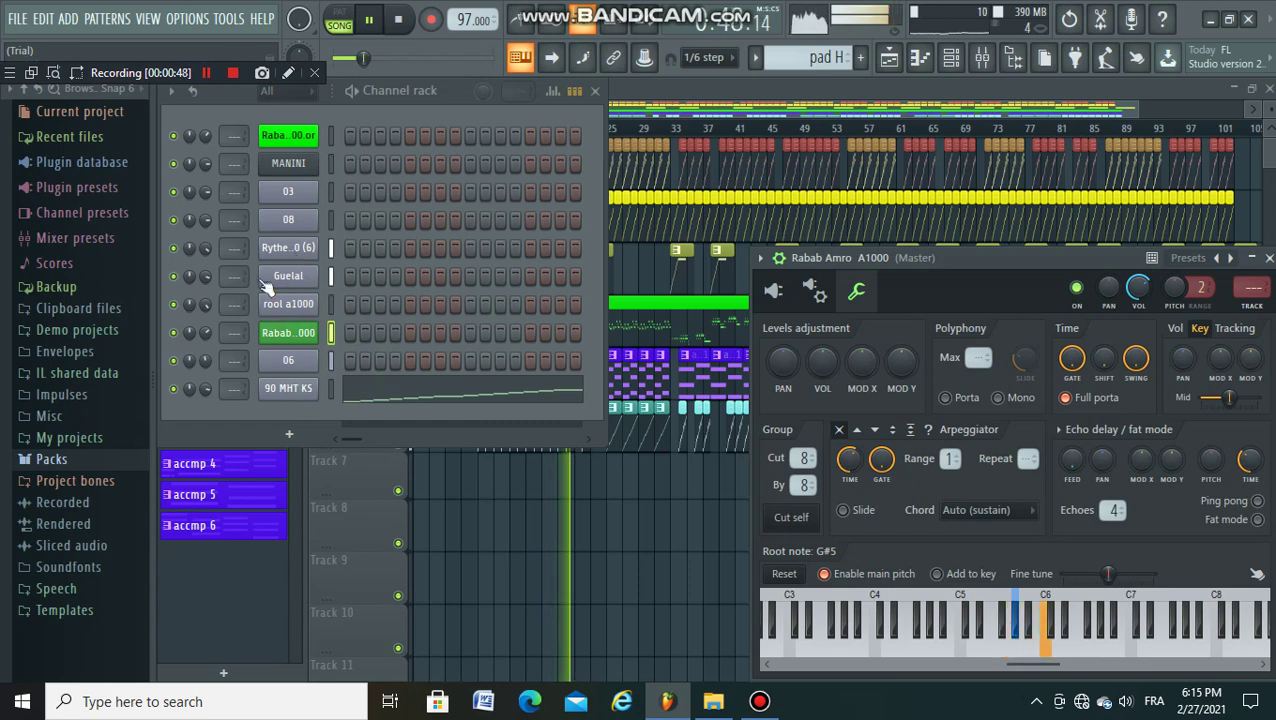
left_click(272, 162)
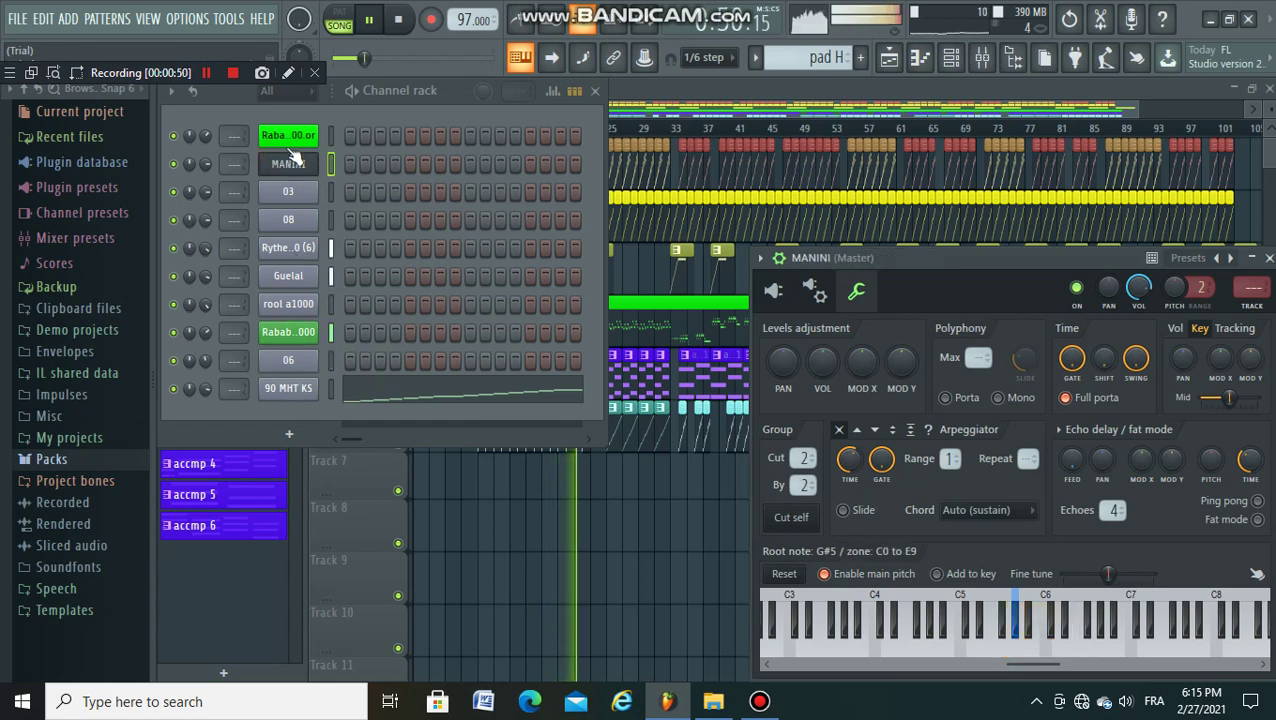
left_click(292, 338)
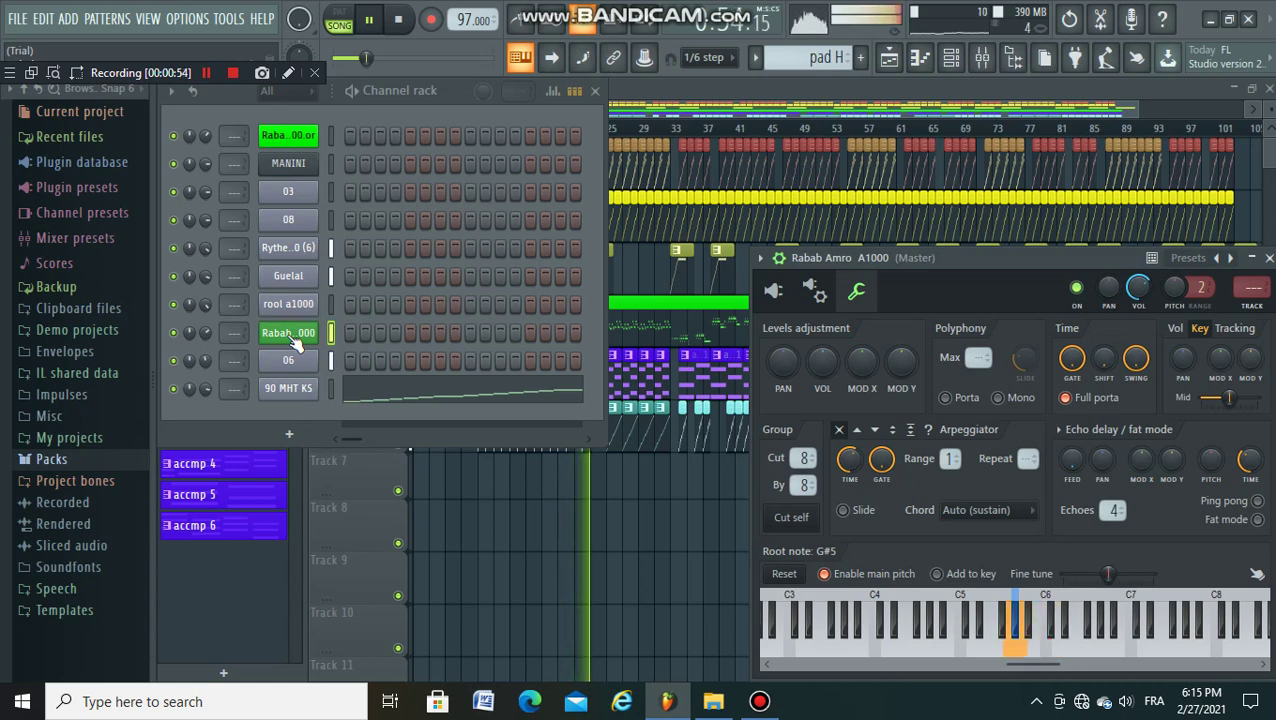
left_click(283, 135)
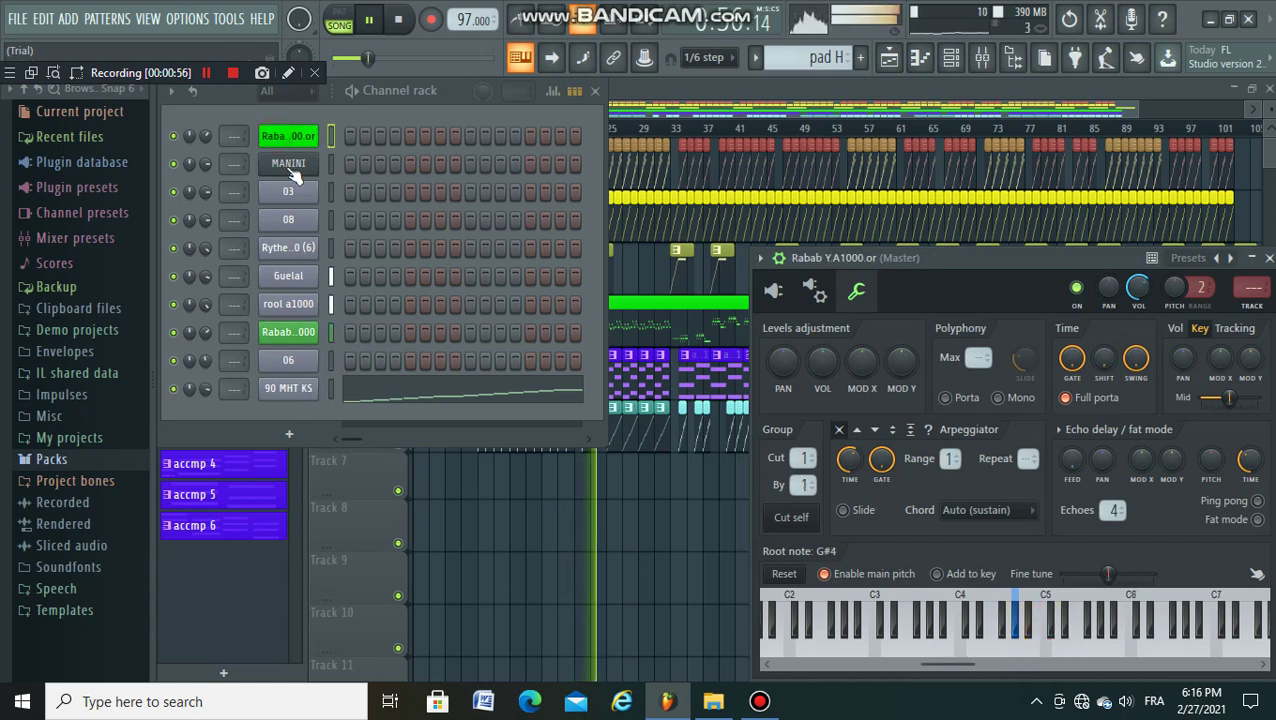
left_click(311, 341)
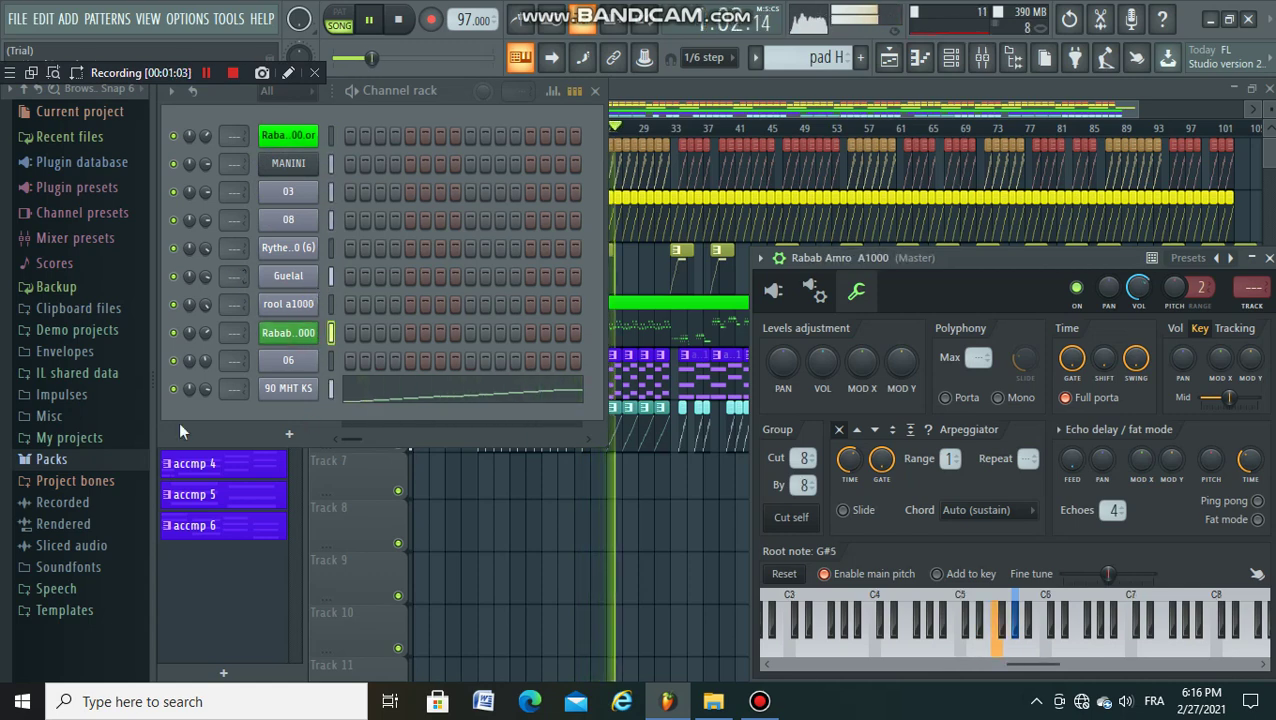
- Restore the maximized playlist to a smaller window and close it, leaving the channel rack open
left_click(206, 596)
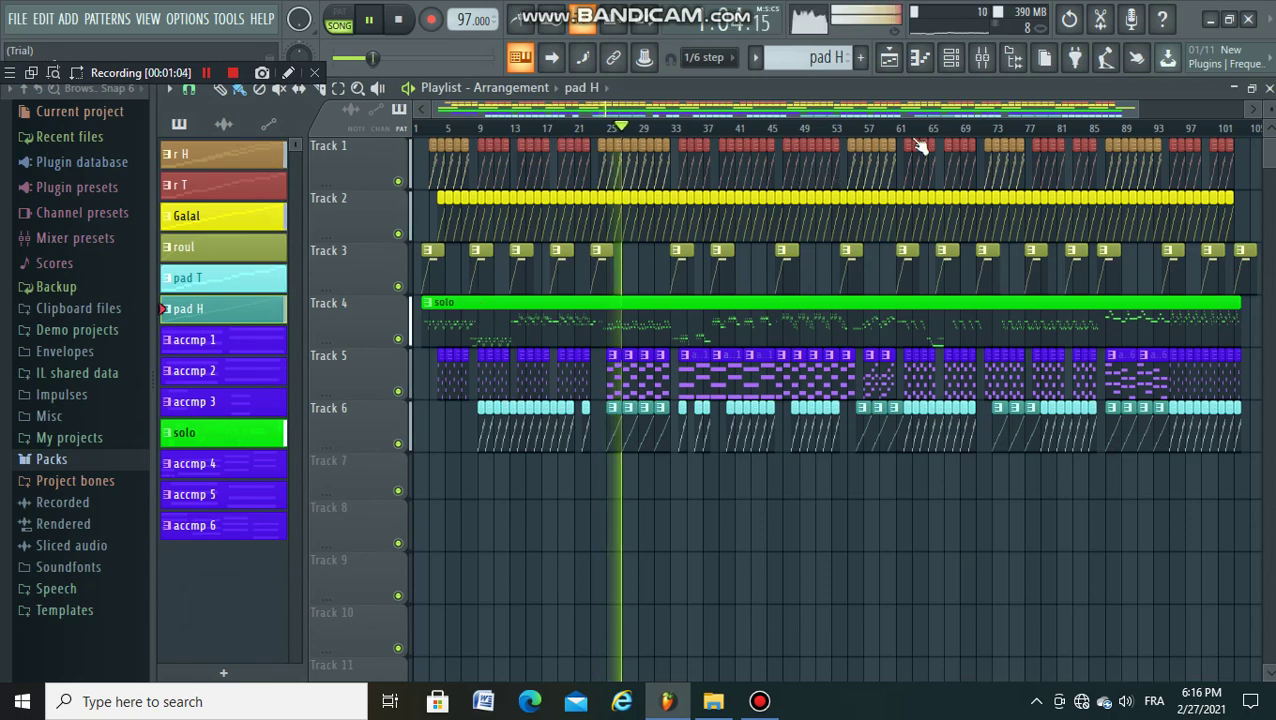
left_click(1237, 90)
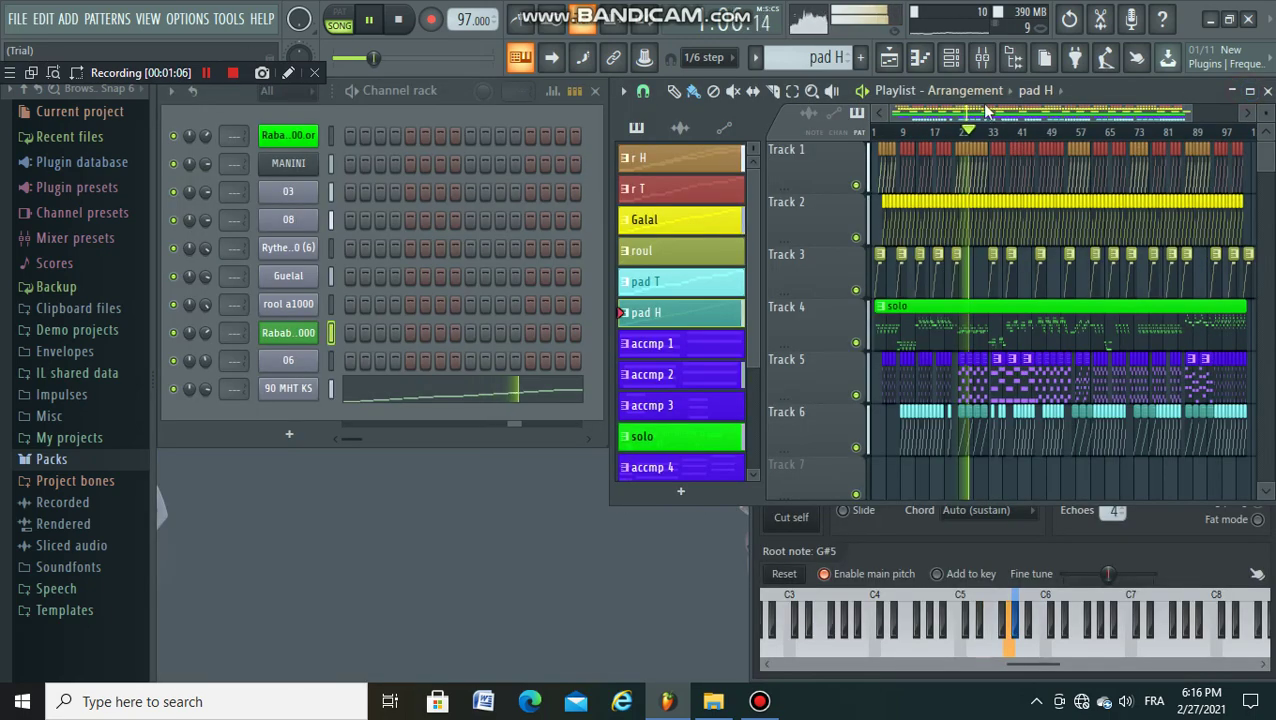
left_click(298, 332)
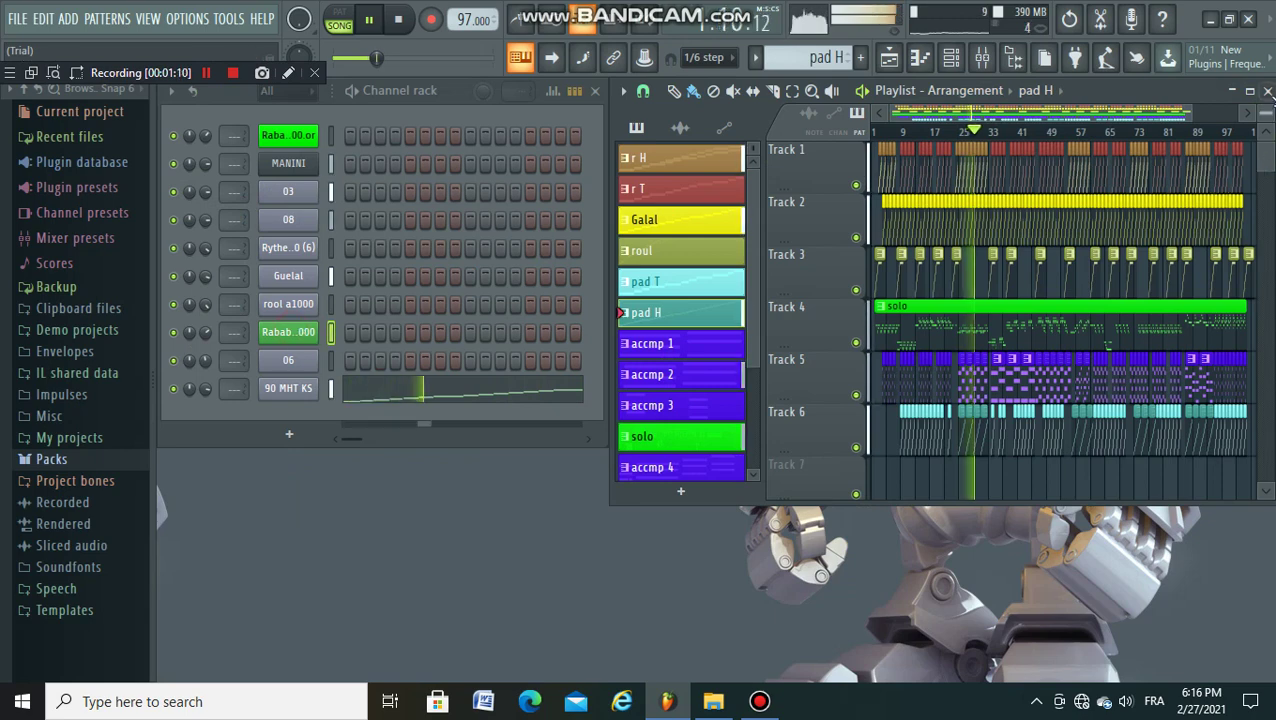
key("F5")
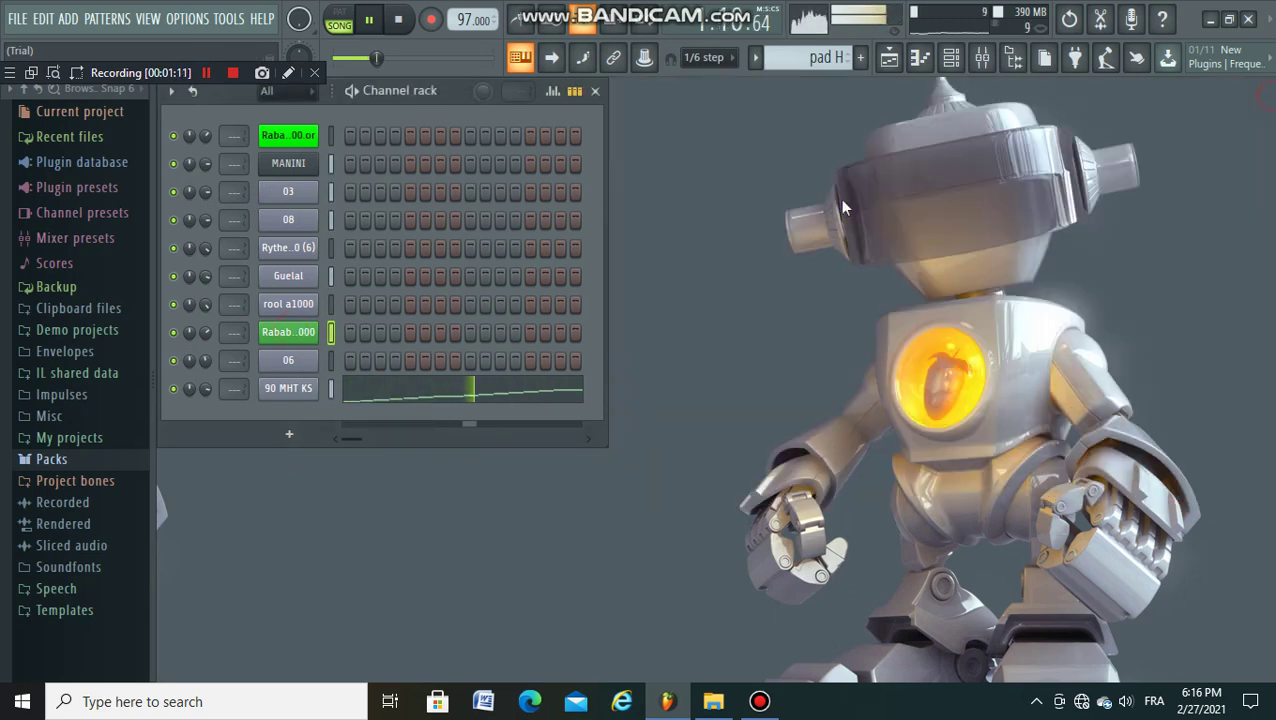
- Examine the channel settings of MANINI and both Rabab samplers in turn while the song plays
left_click(308, 167)
left_click(312, 170)
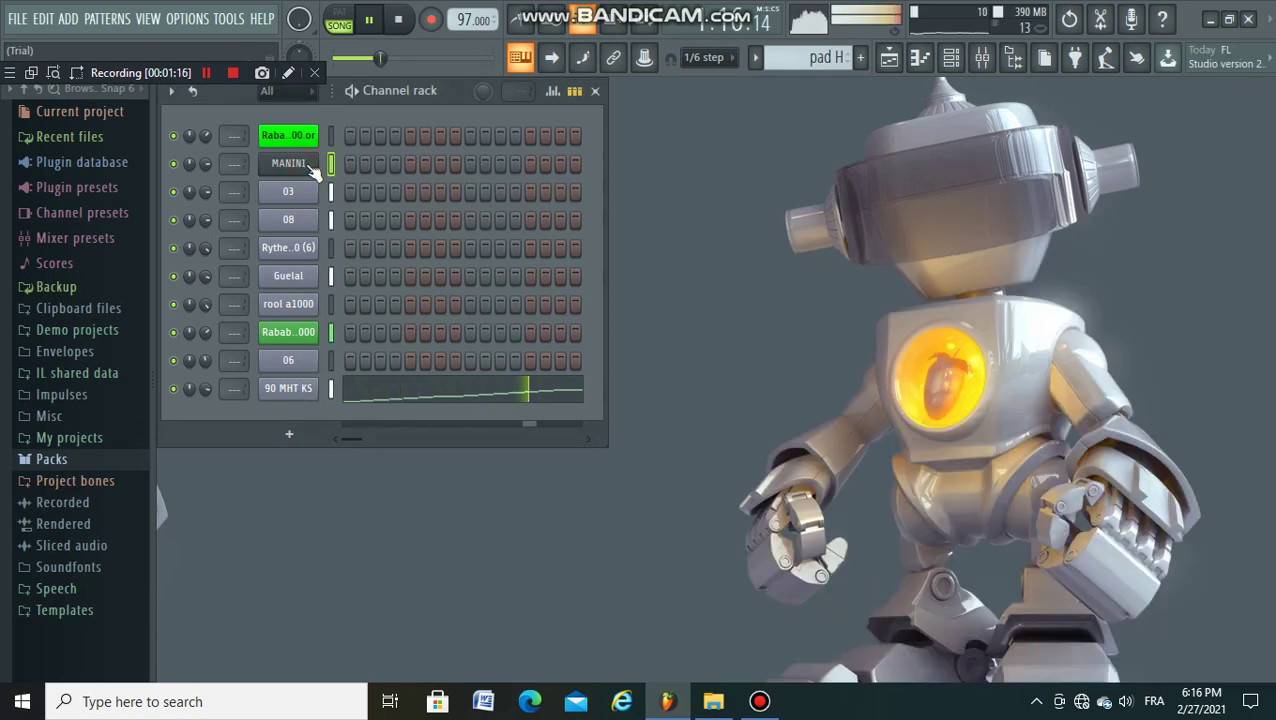
left_click(300, 142)
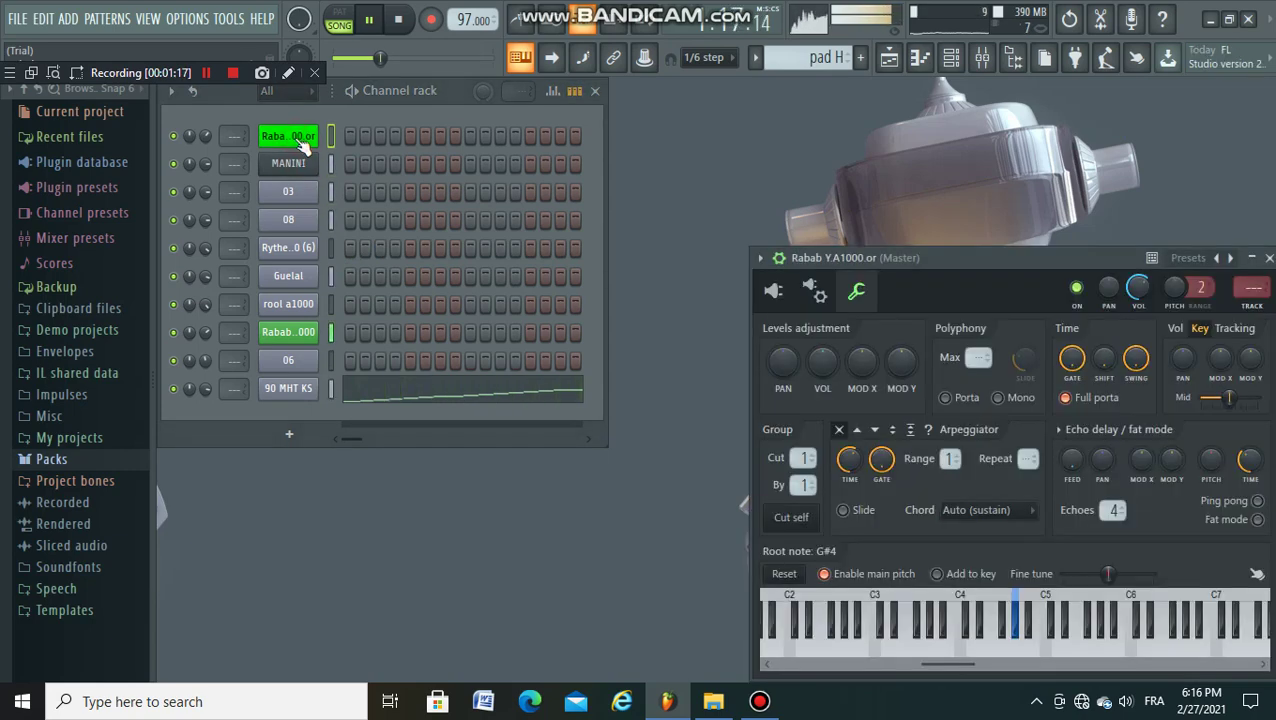
left_click(288, 339)
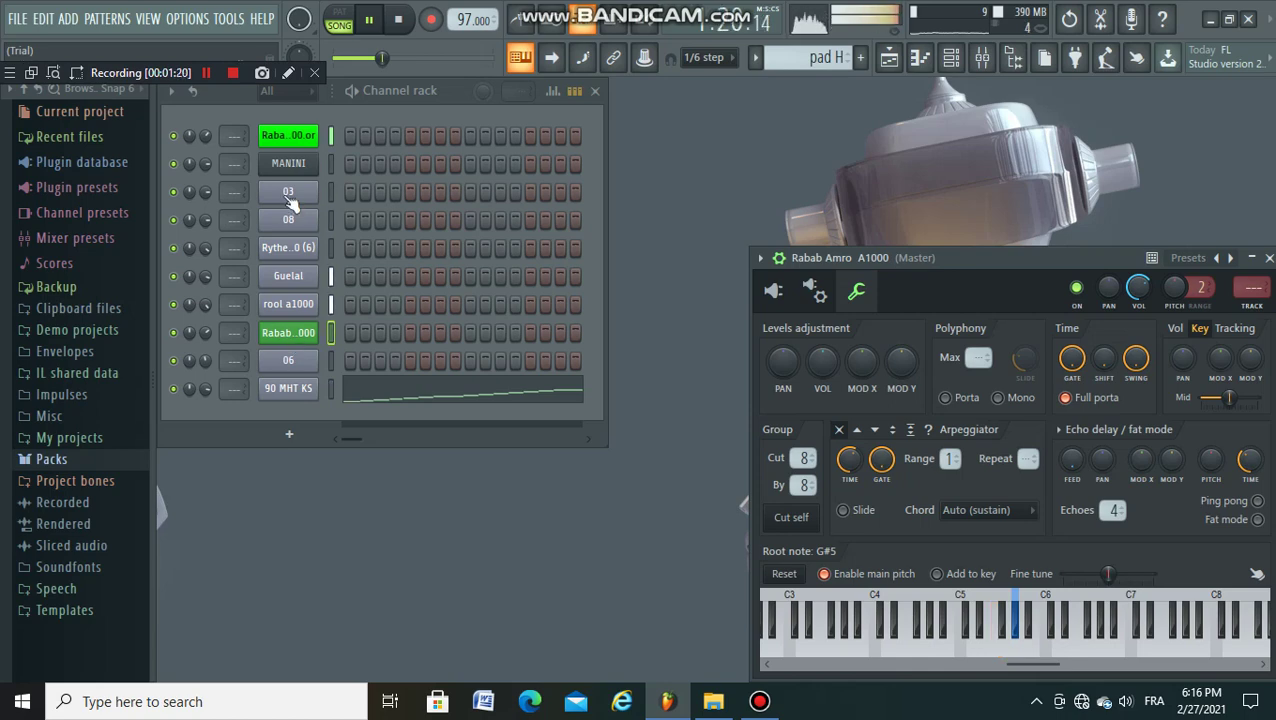
left_click(300, 145)
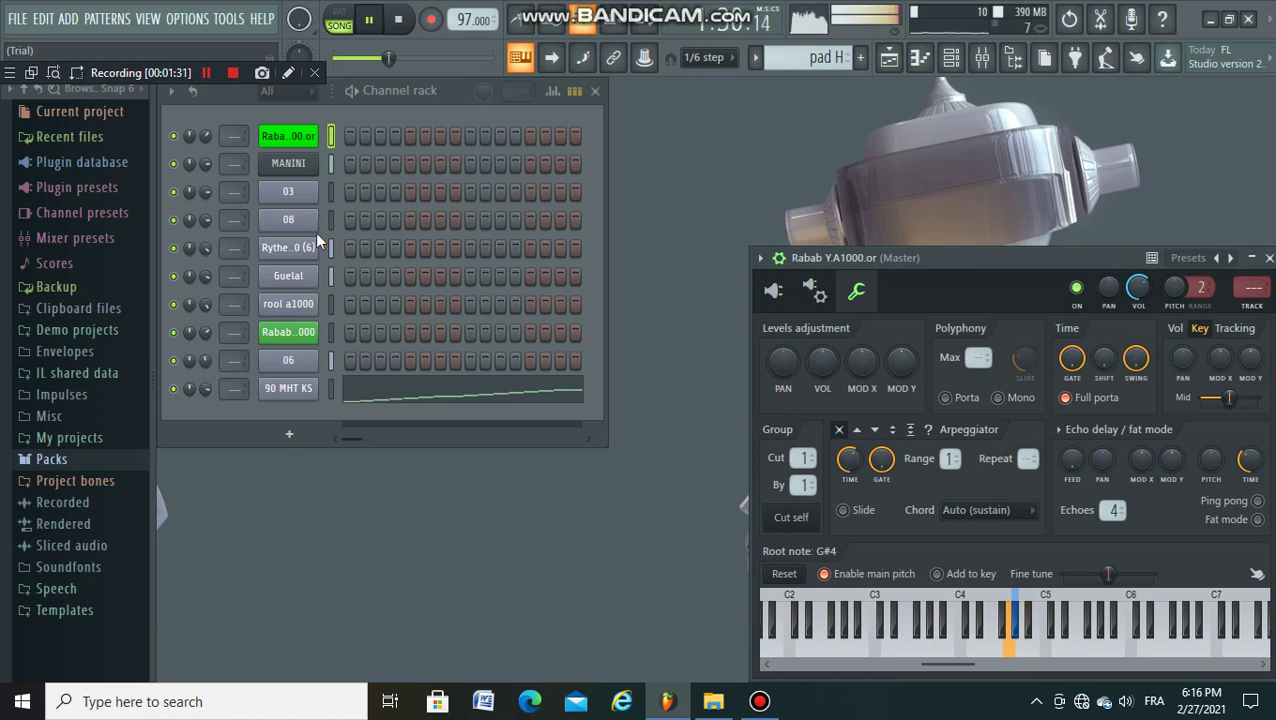
left_click(311, 168)
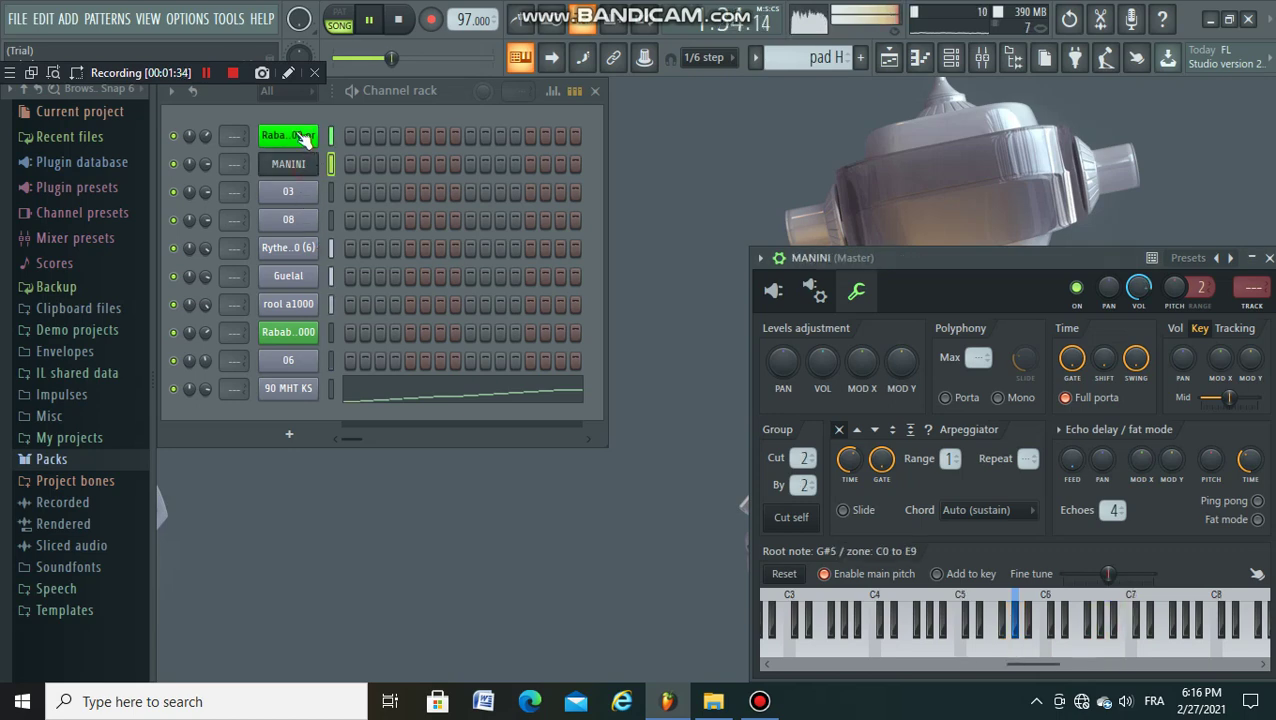
left_click(304, 139)
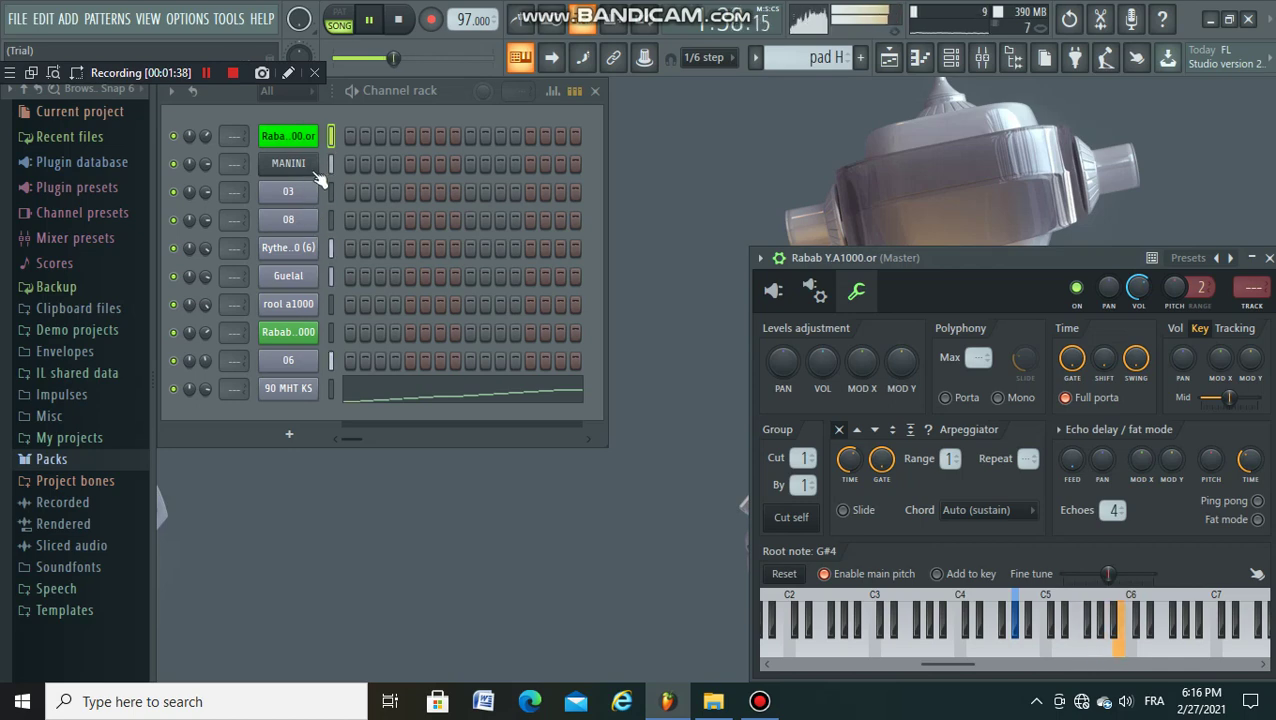
left_click(305, 145)
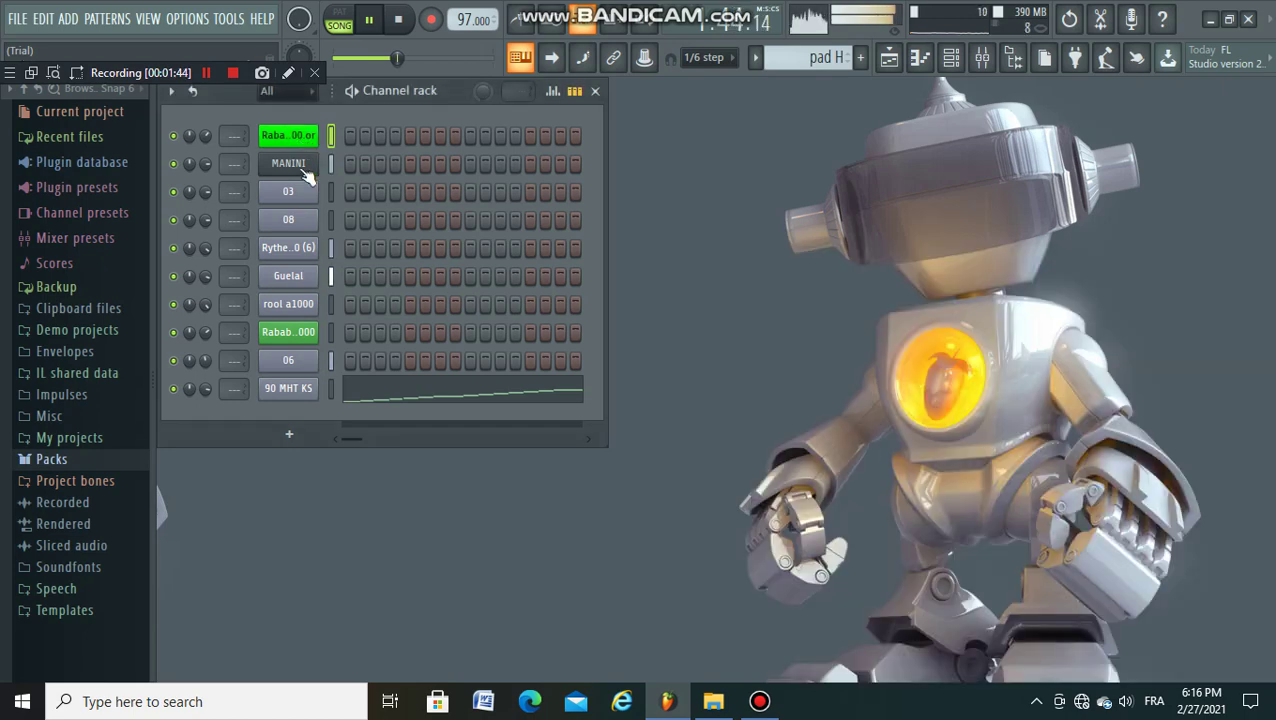
left_click(305, 168)
left_click(294, 332)
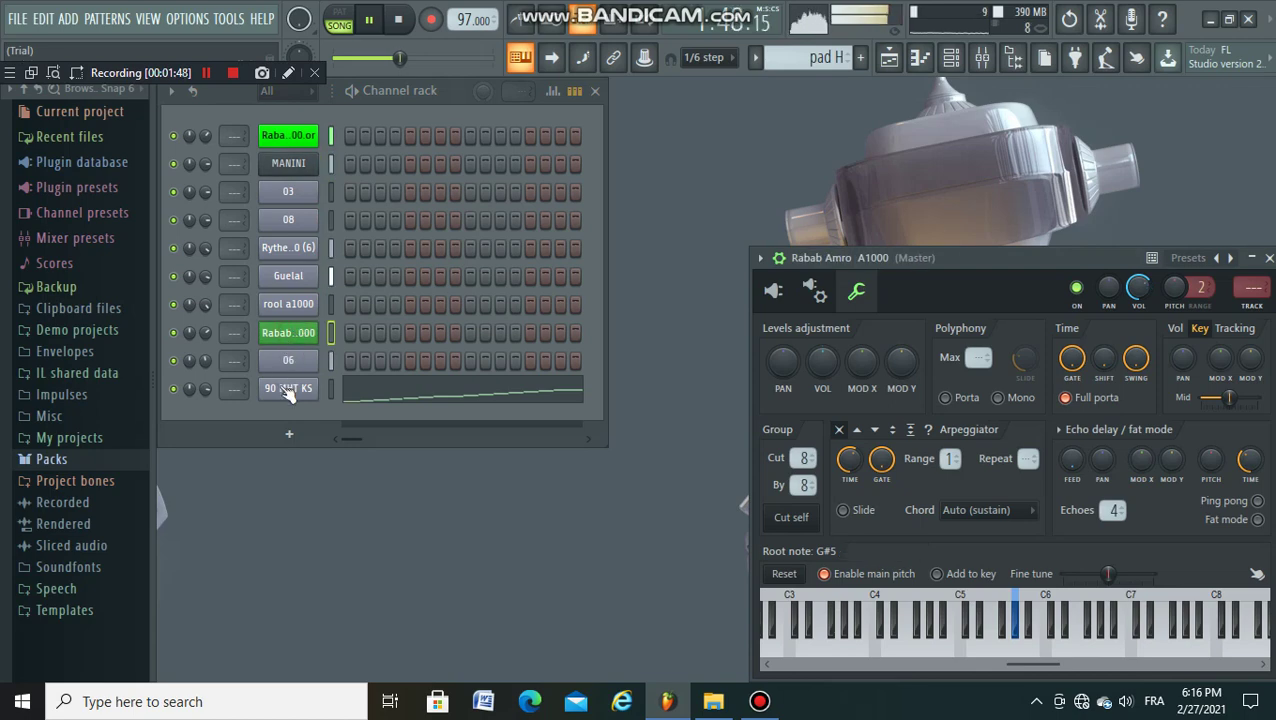
- Inspect the miscellaneous channel settings of the 06 Slicex instrument and close its window
left_click(287, 362)
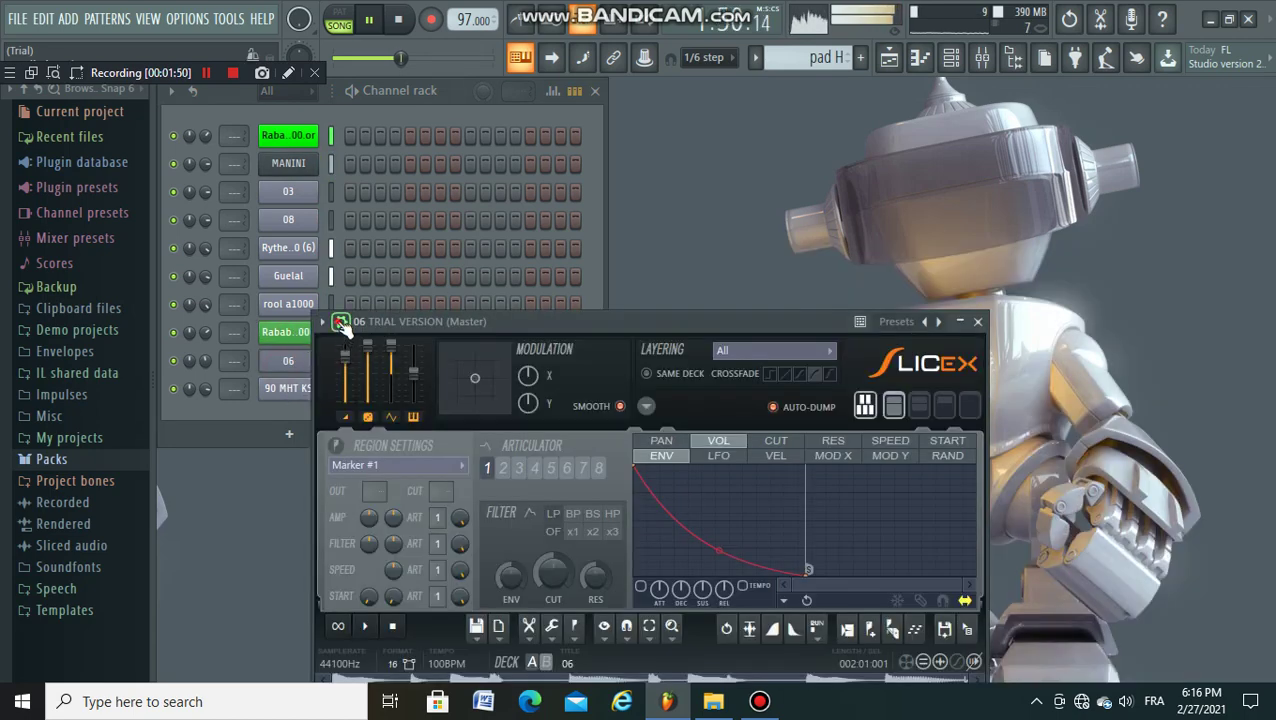
left_click(341, 322)
left_click_drag(469, 329, 745, 266)
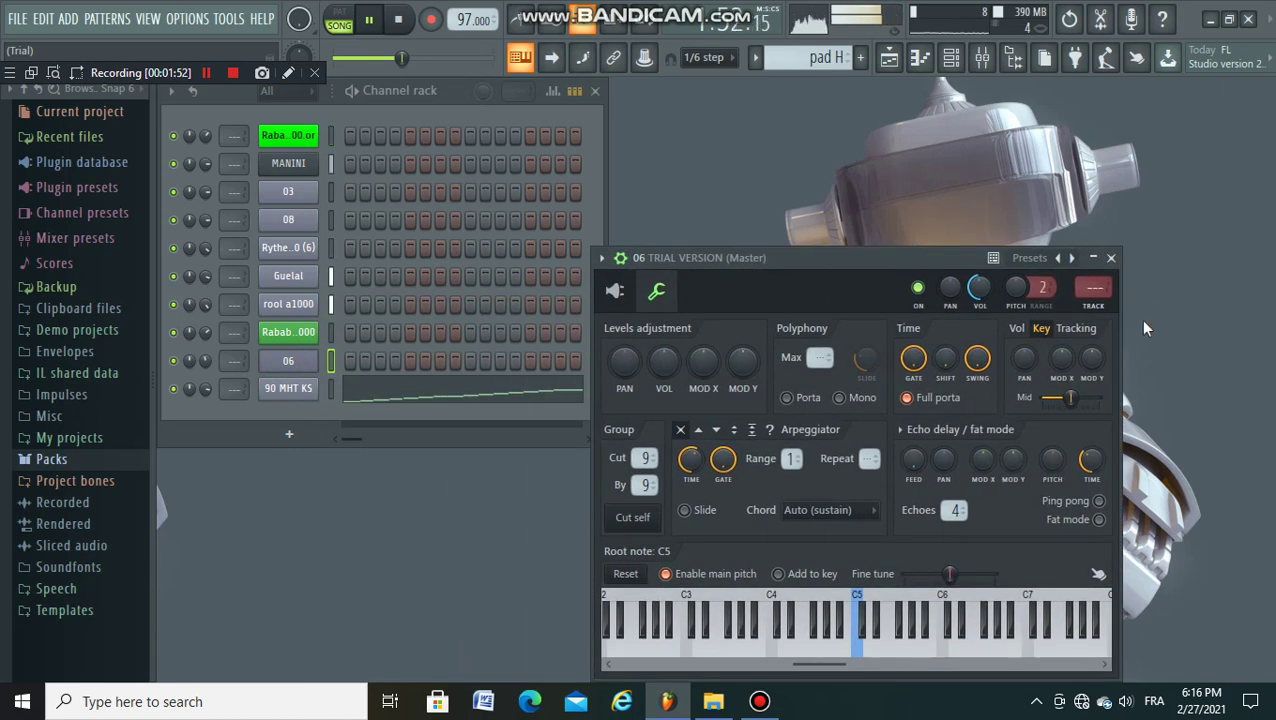
left_click(1112, 258)
- Check the Rabab Y.A1000.or and MANINI sampler settings and reopen the playlist window
left_click(290, 136)
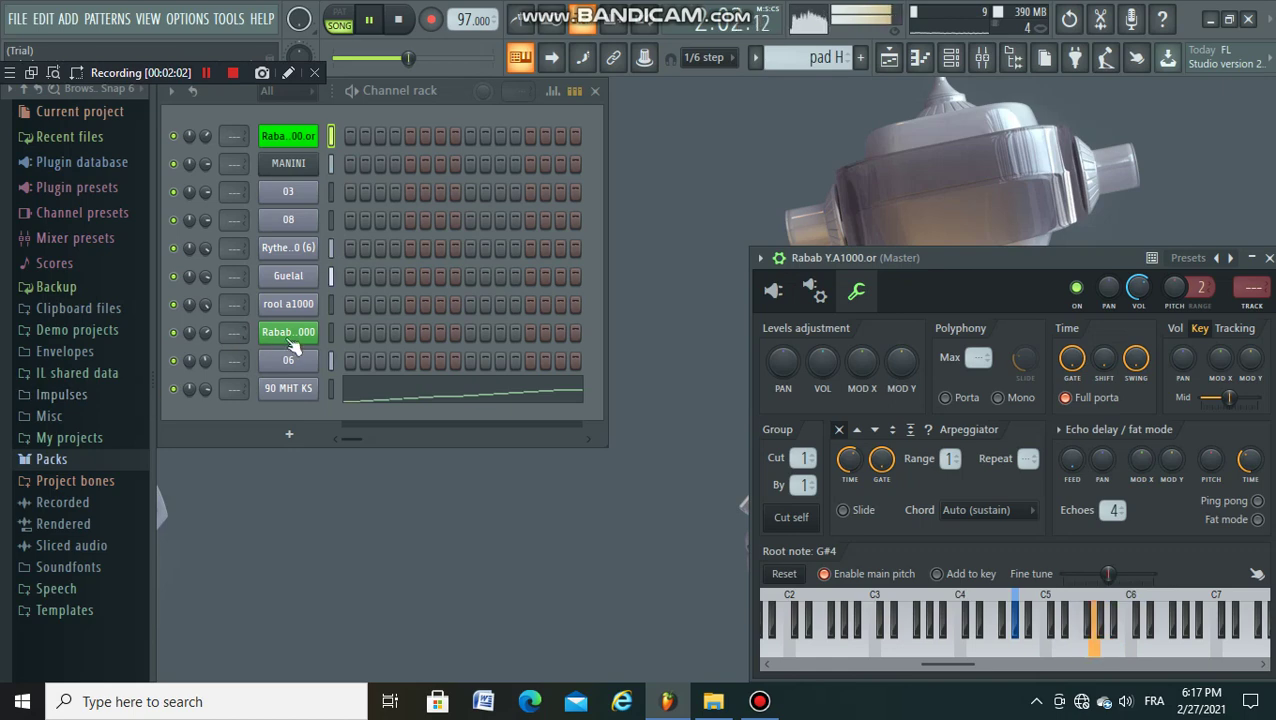
left_click(300, 164)
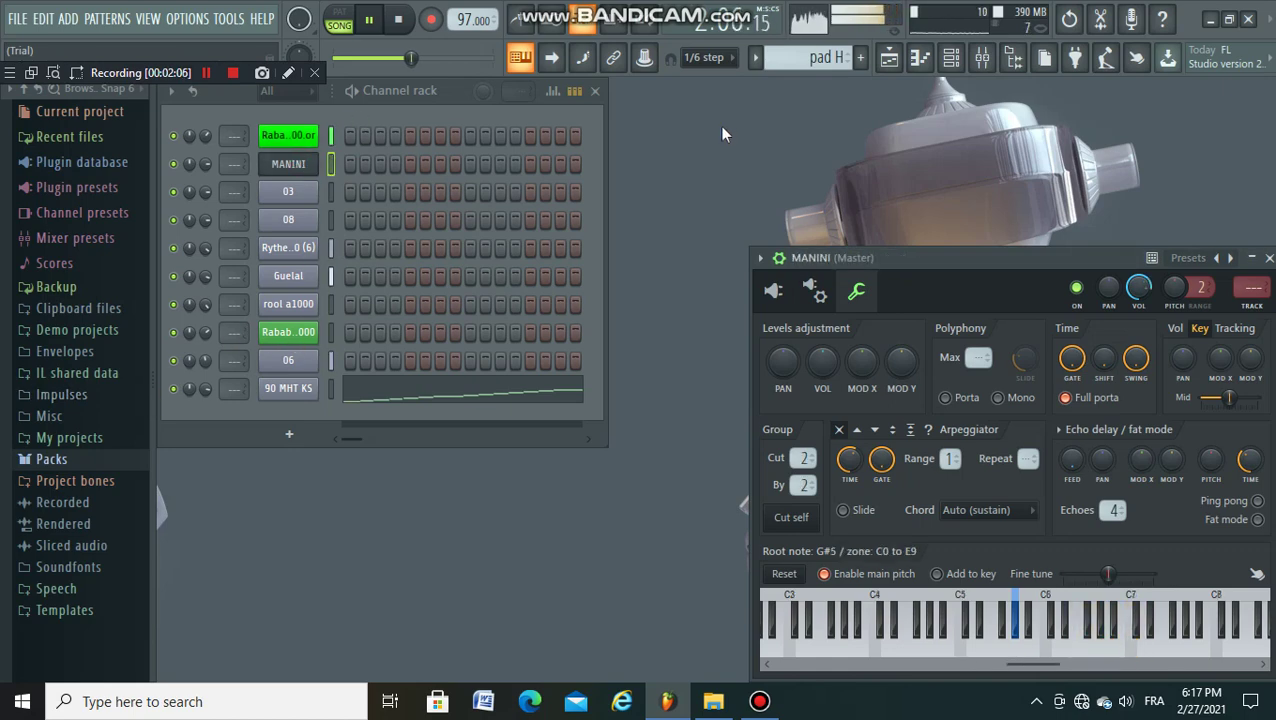
left_click(889, 57)
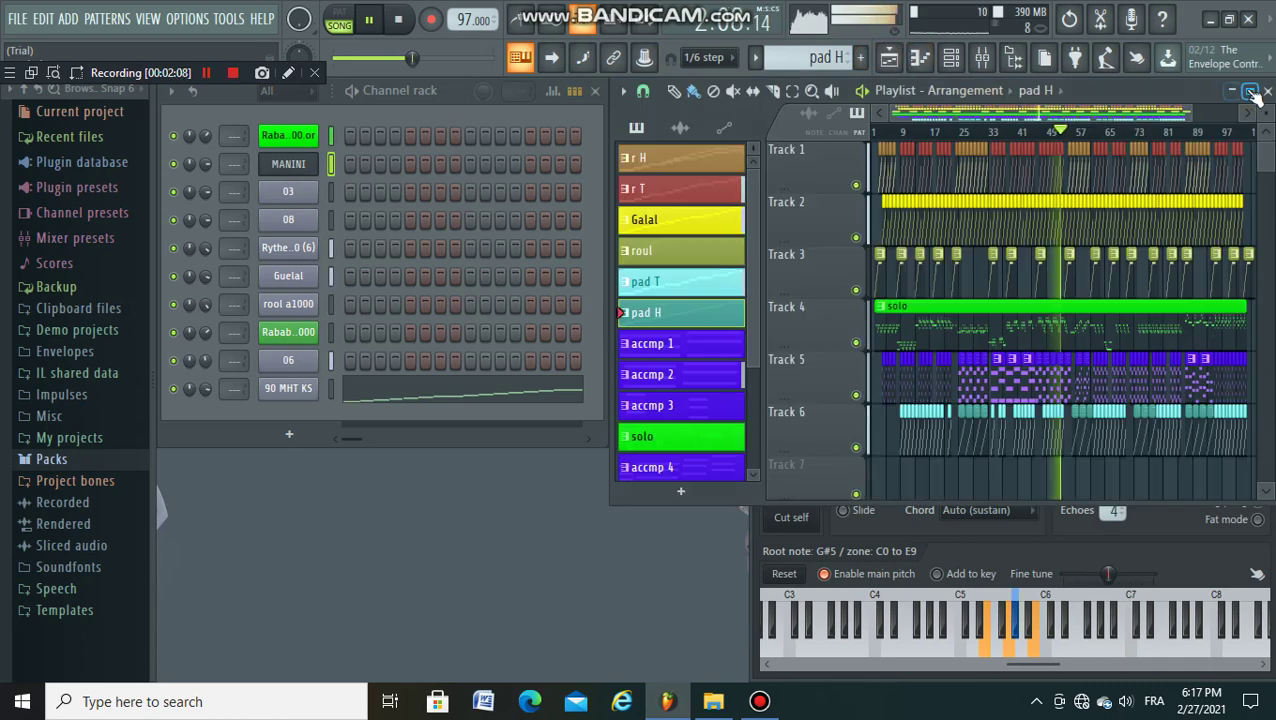
- Maximize the playlist and mute and unmute Track 1 twice during playback to hear the arrangement without it
left_click(1249, 91)
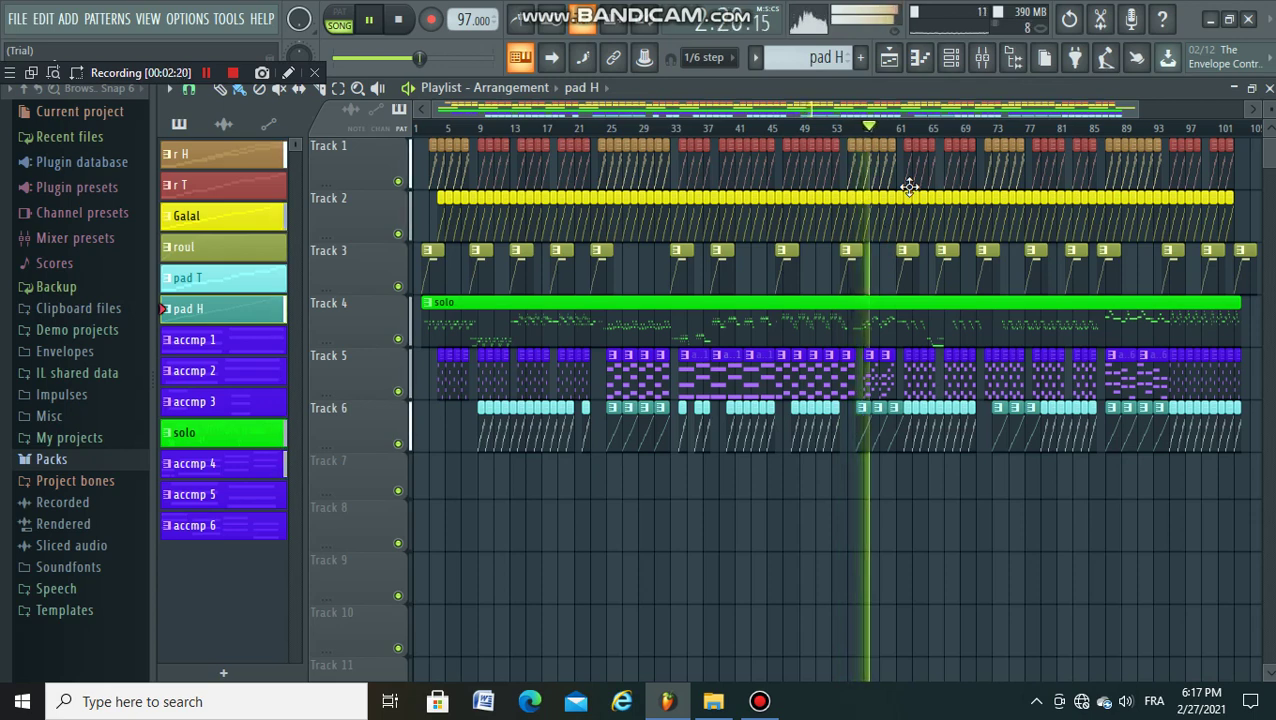
left_click(399, 182)
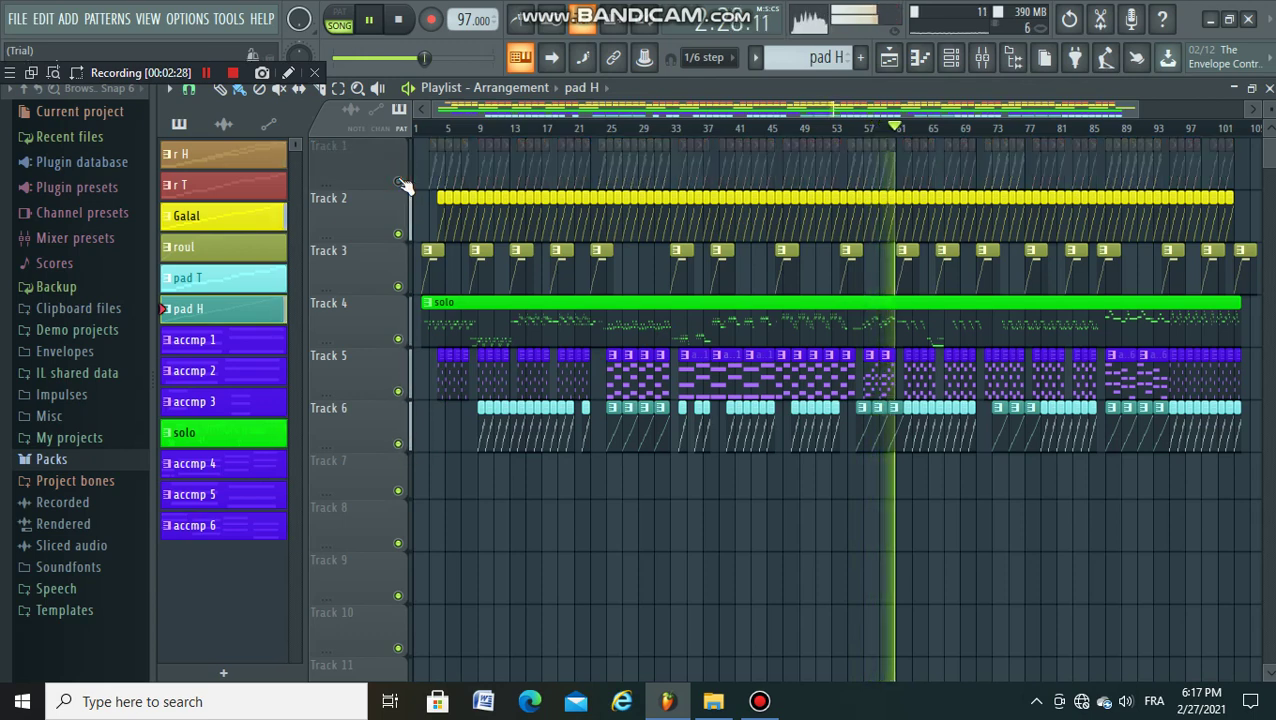
left_click(399, 182)
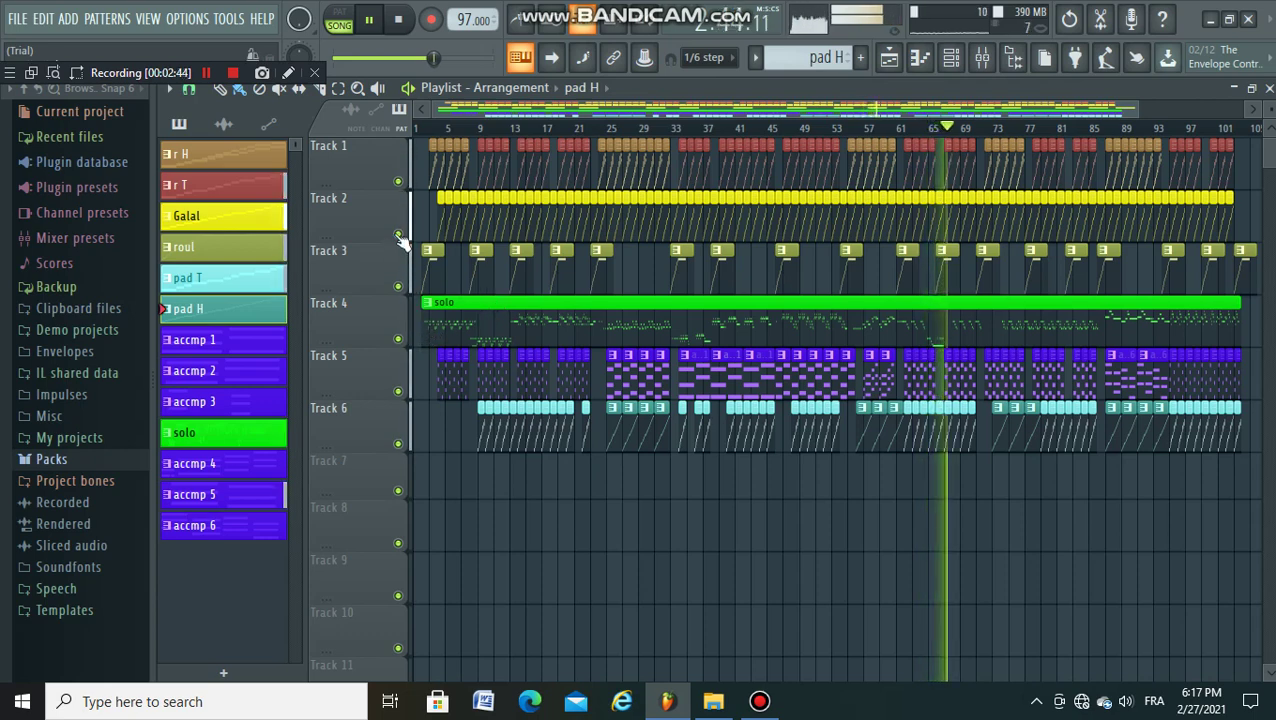
left_click(398, 184)
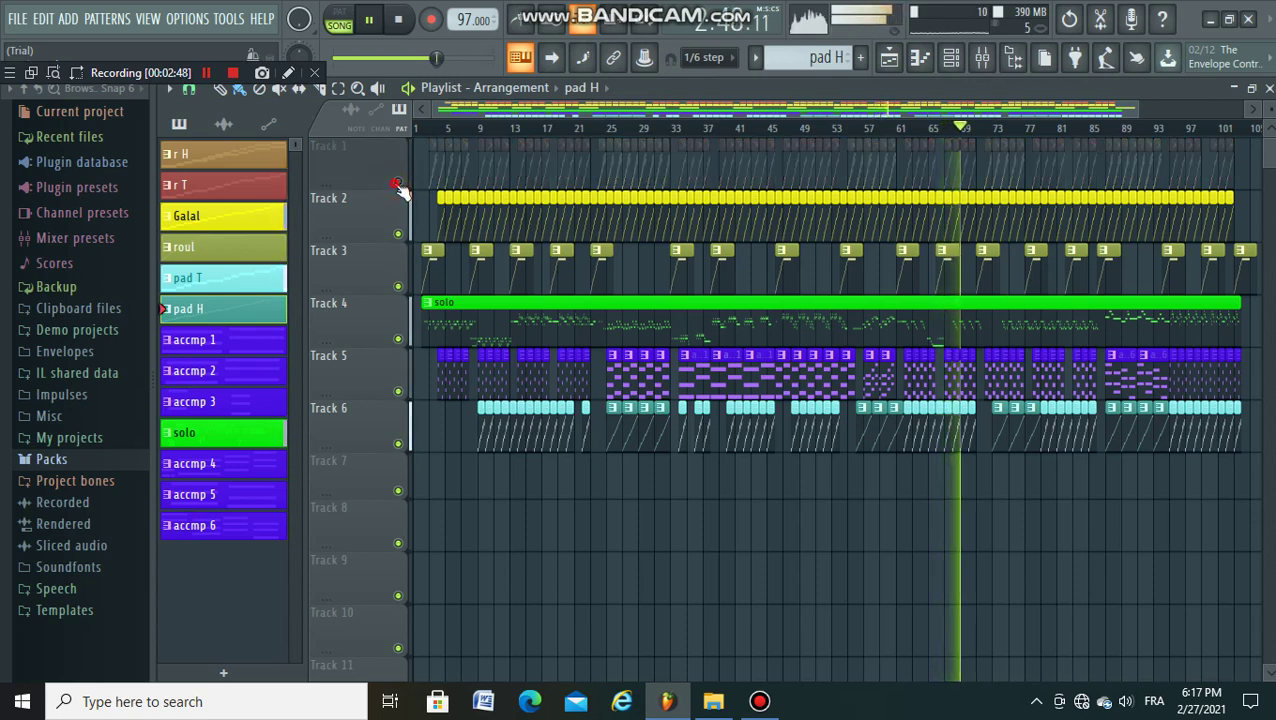
left_click(398, 184)
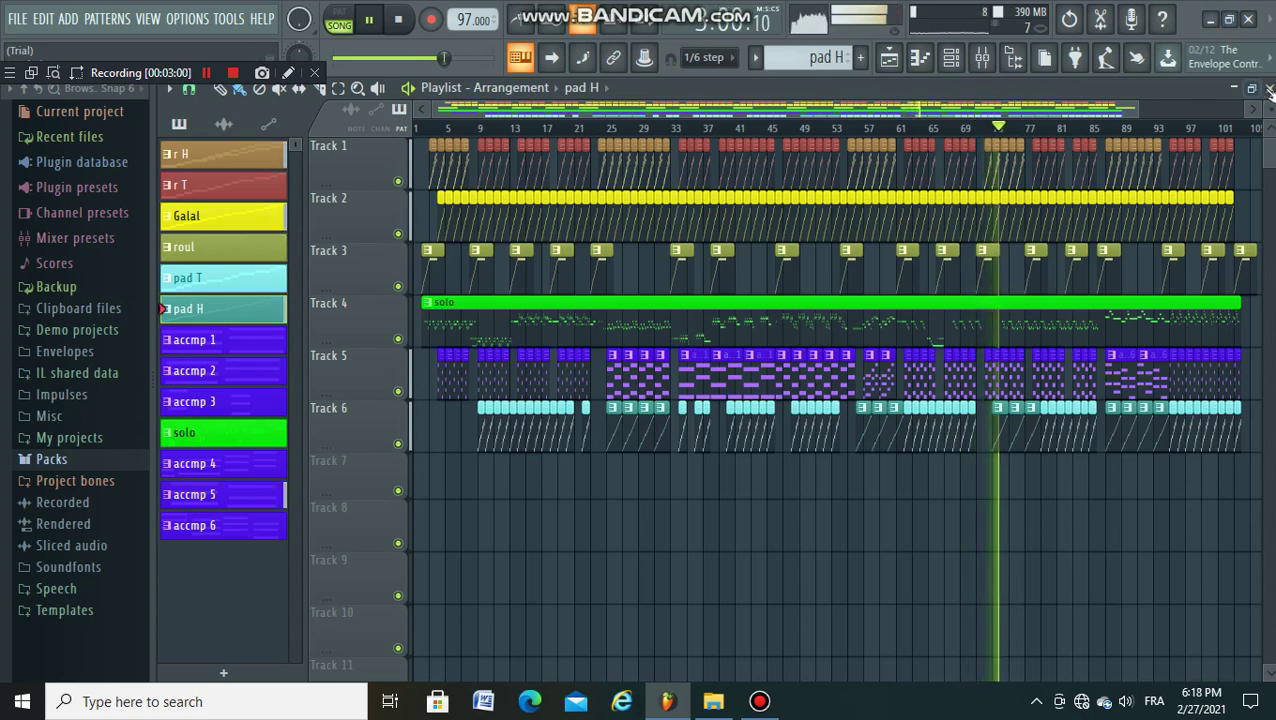
- Close the playlist and inspect the sampler settings of the Rabab Amro A1000 and Rabab Y.A1000.or channels
key("F5")
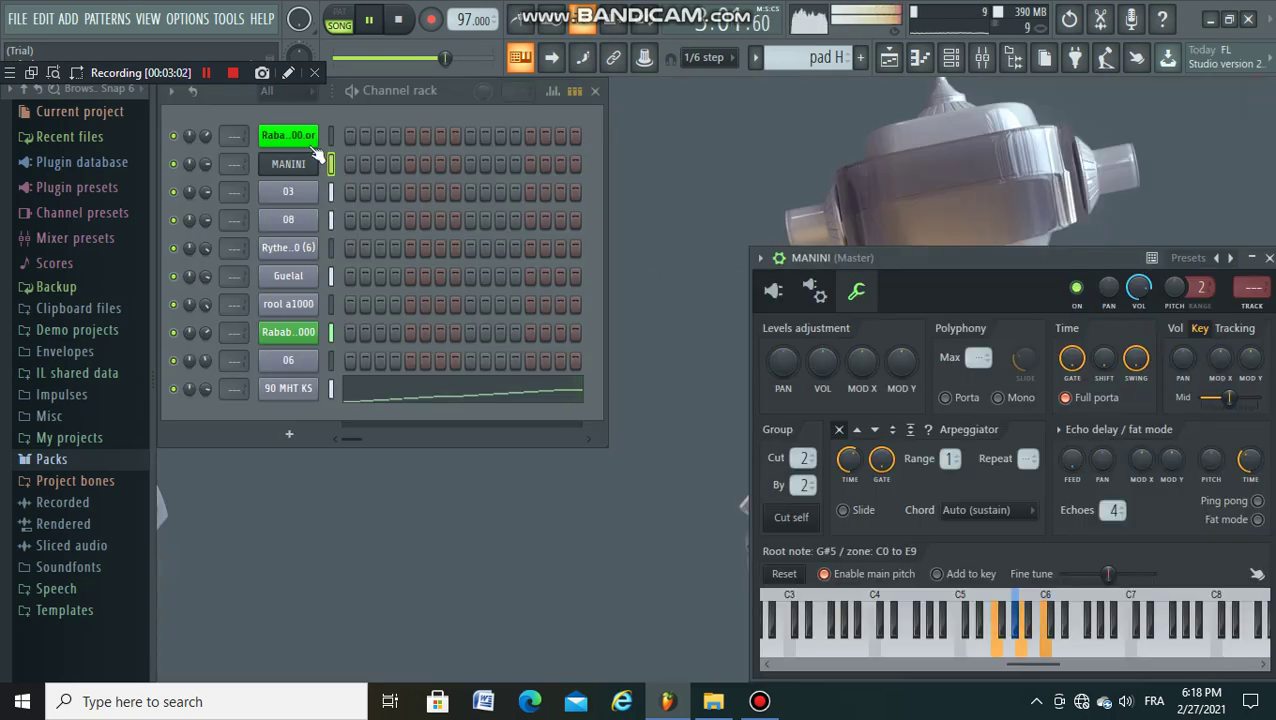
left_click(311, 340)
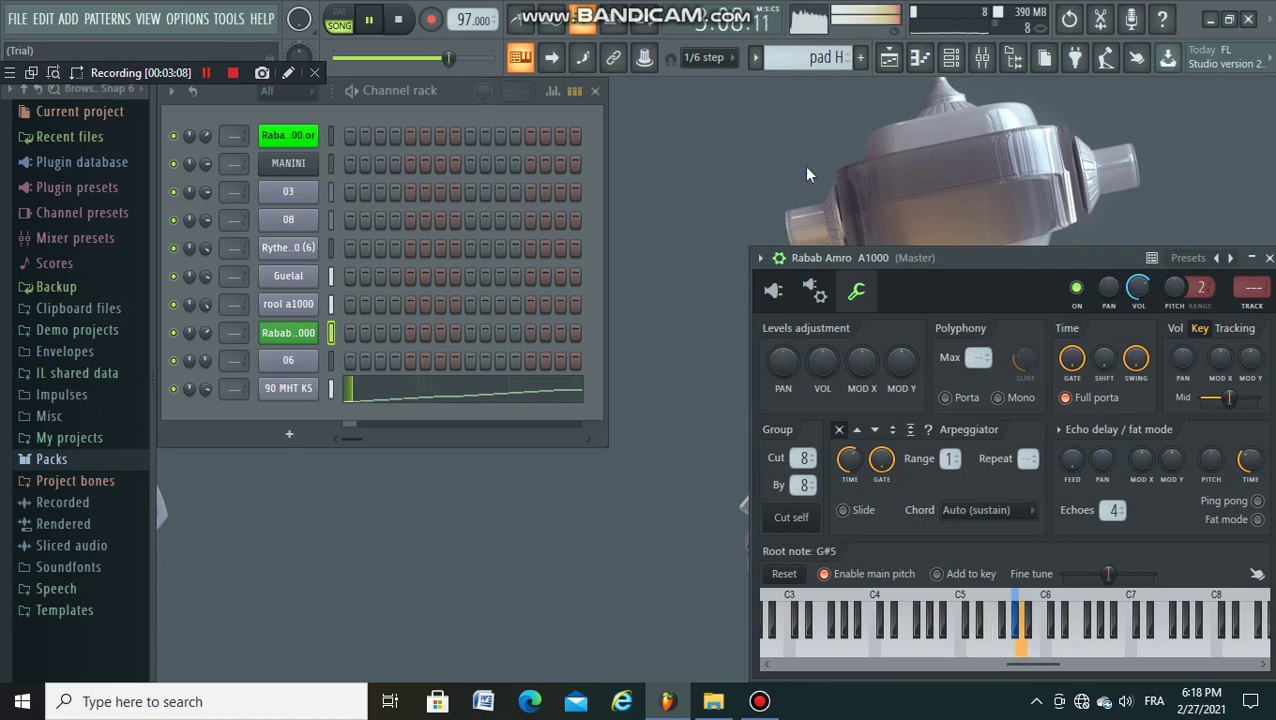
left_click(301, 142)
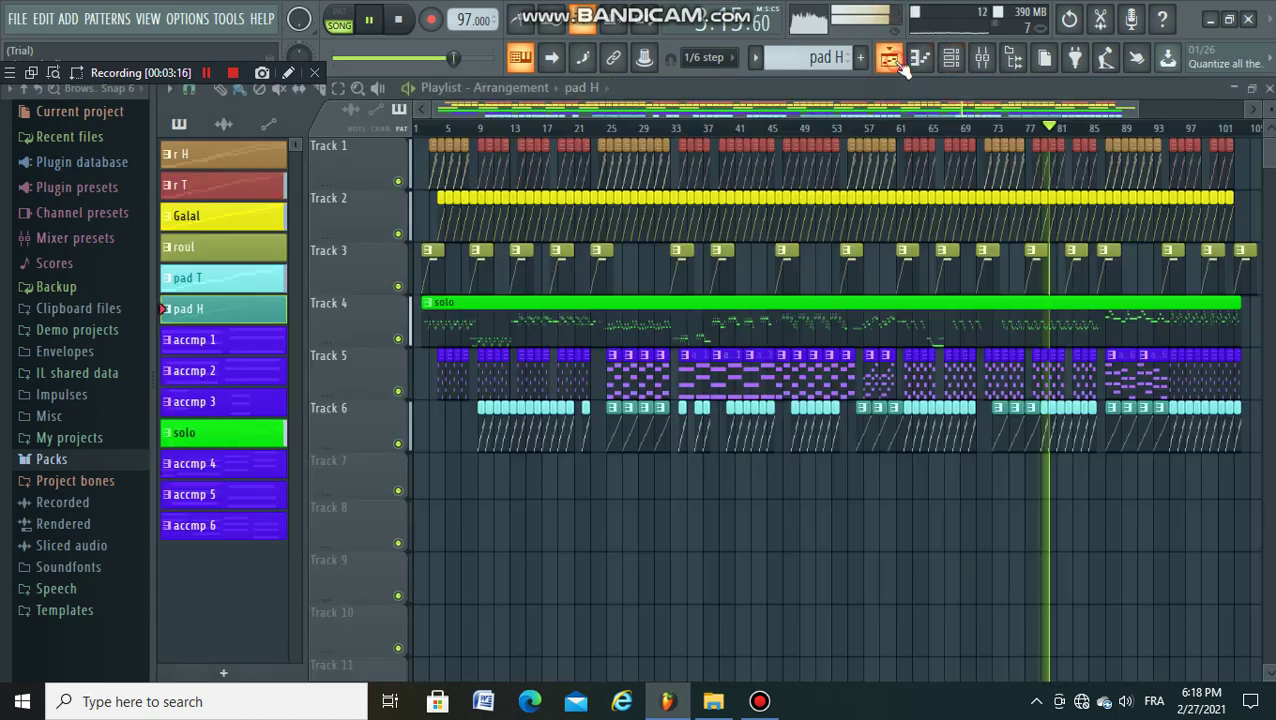
- Reopen the playlist as a smaller window and inspect the 03, MANINI and Rabab Y.A1000.or channel settings
left_click(950, 62)
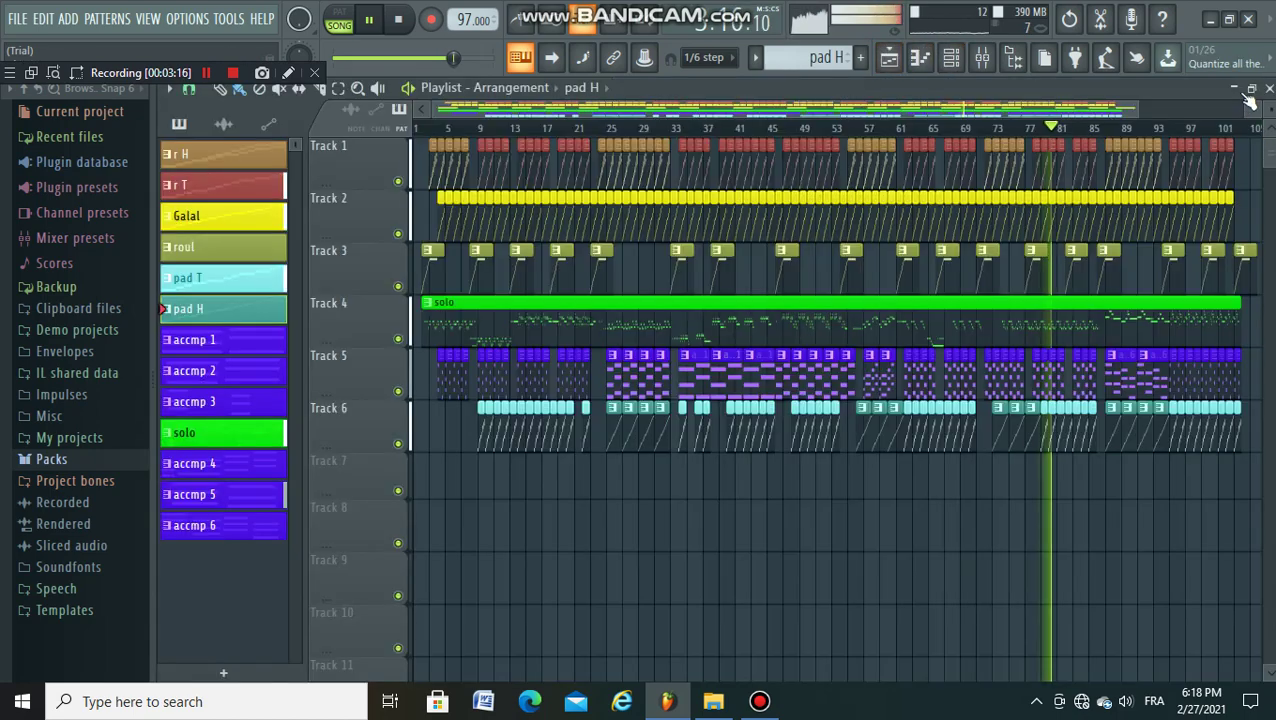
left_click(1250, 90)
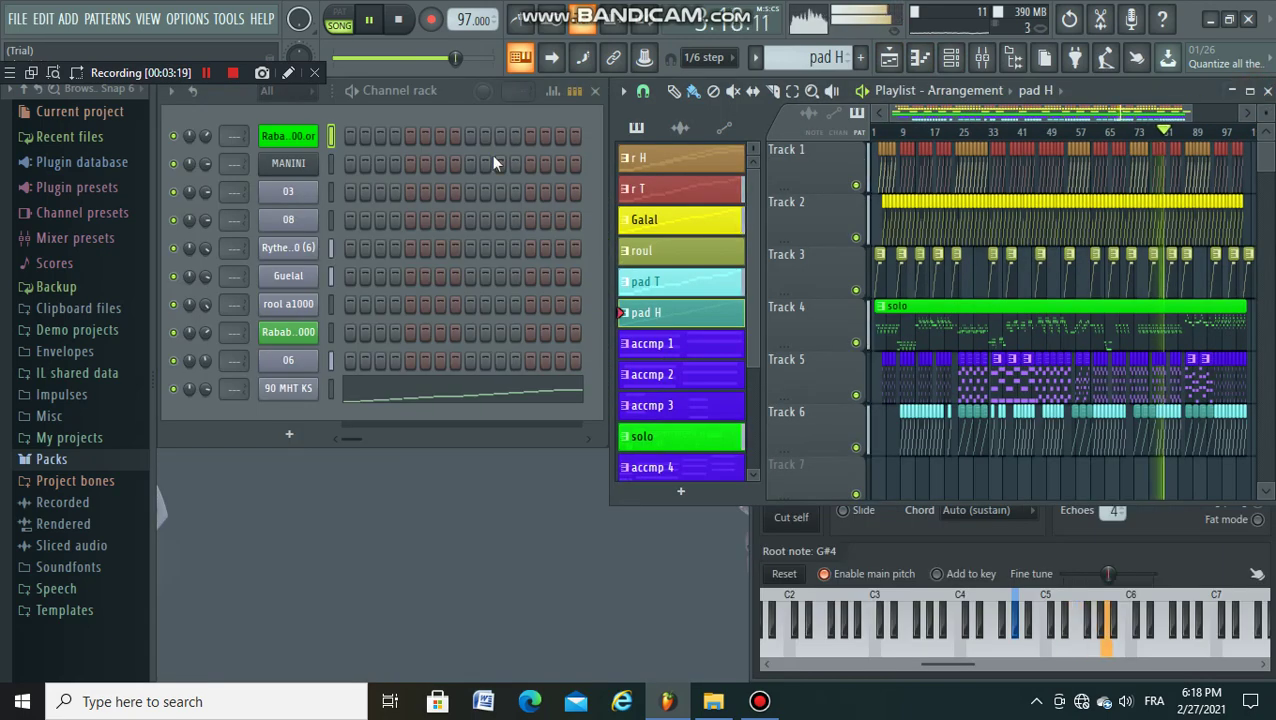
left_click(300, 365)
left_click(288, 192)
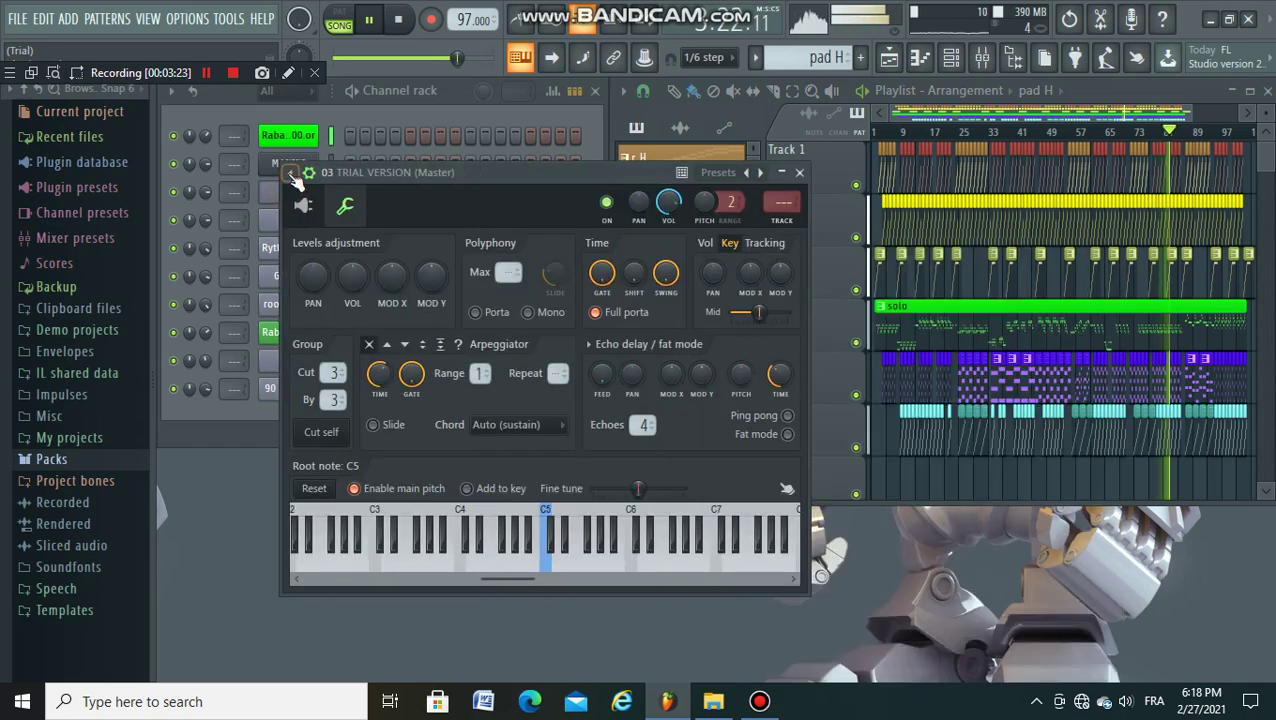
left_click(286, 164)
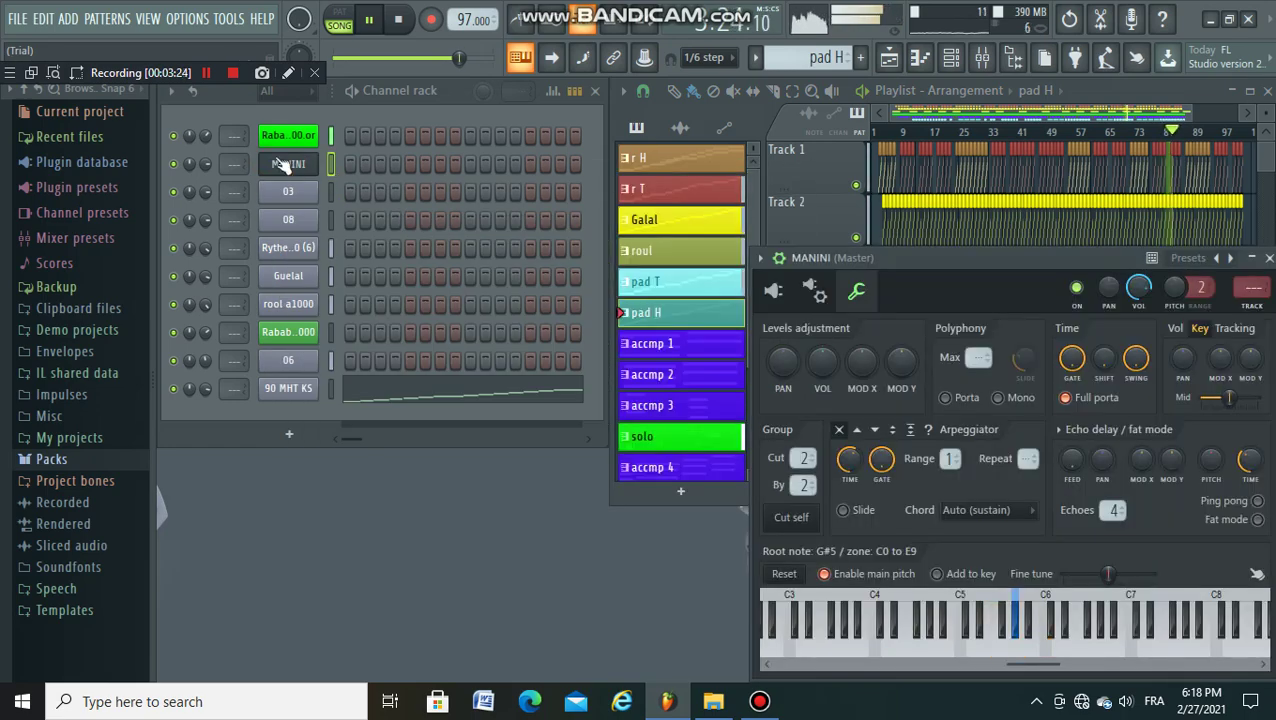
left_click(285, 138)
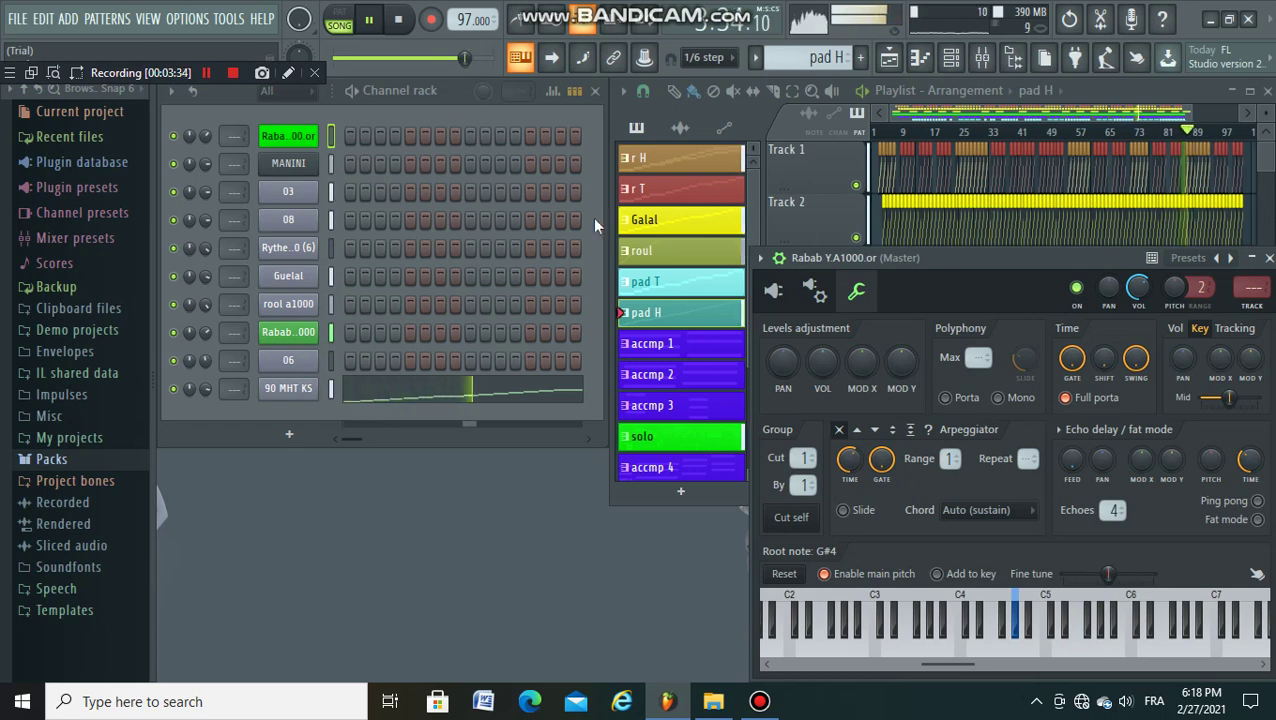
- Compare the Rabab Amro A1000 and MANINI sampler settings by switching between them twice during playback
left_click(303, 337)
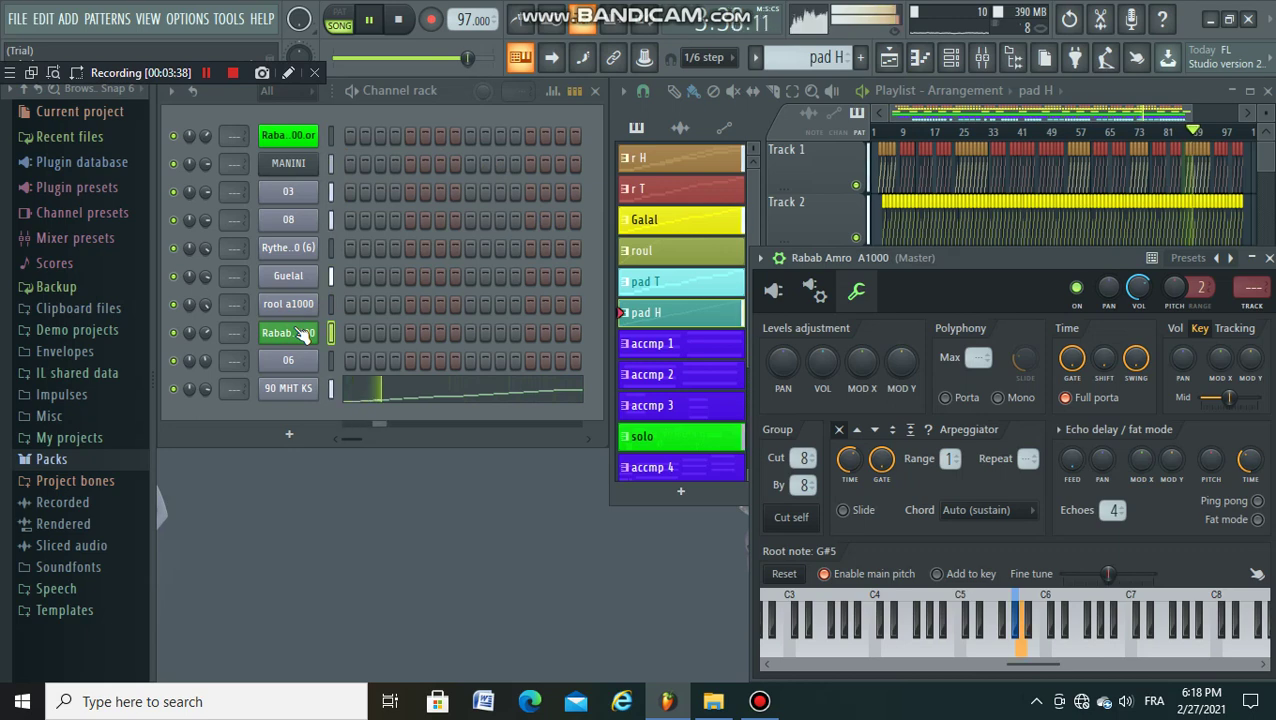
left_click(290, 165)
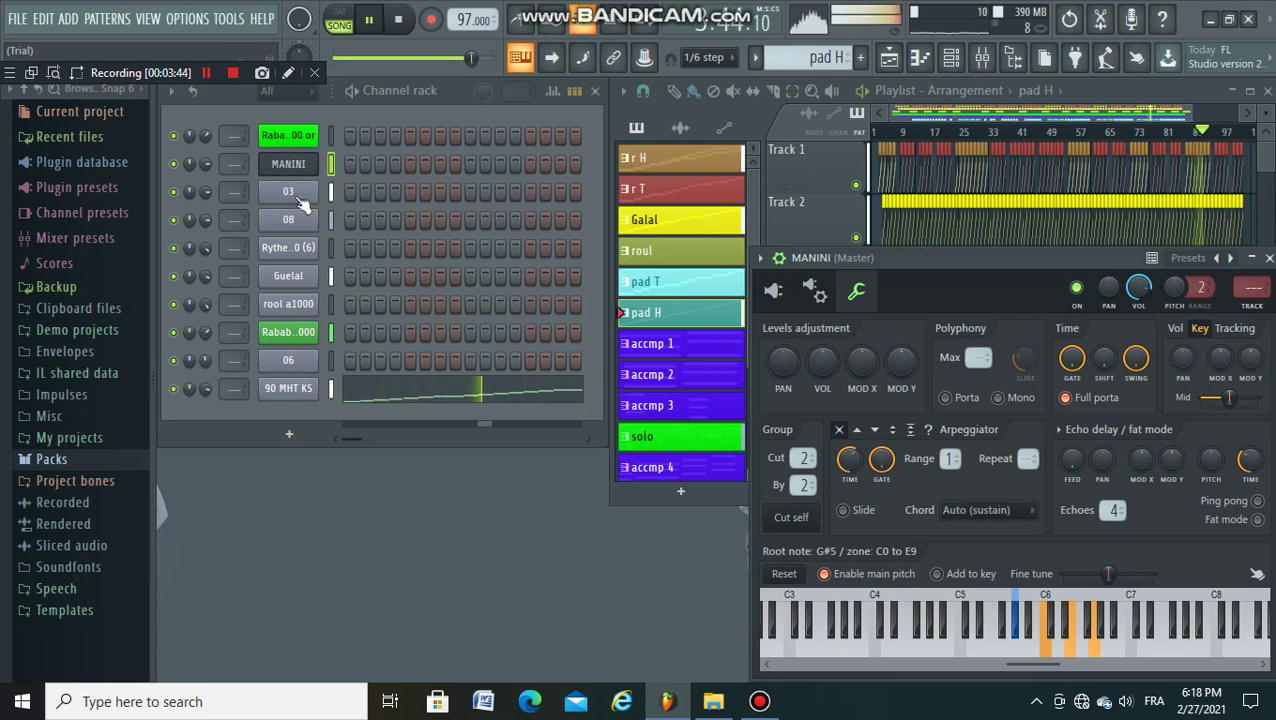
left_click(290, 333)
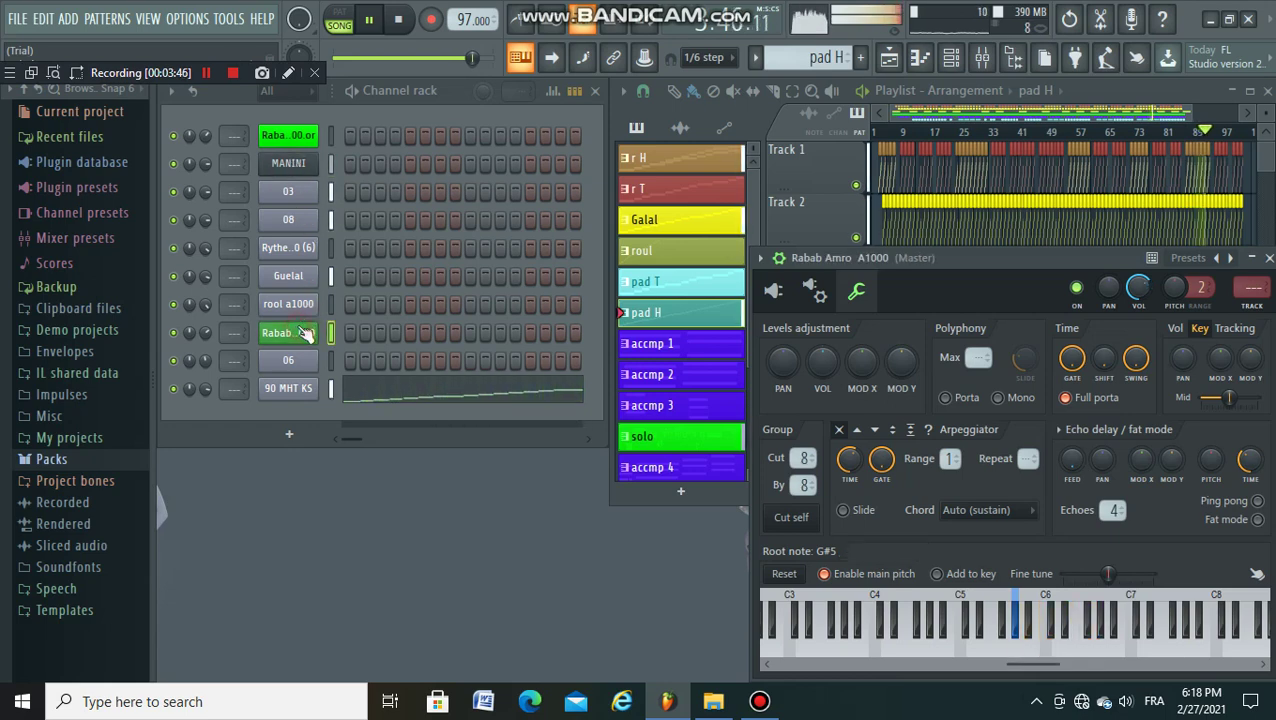
left_click(290, 164)
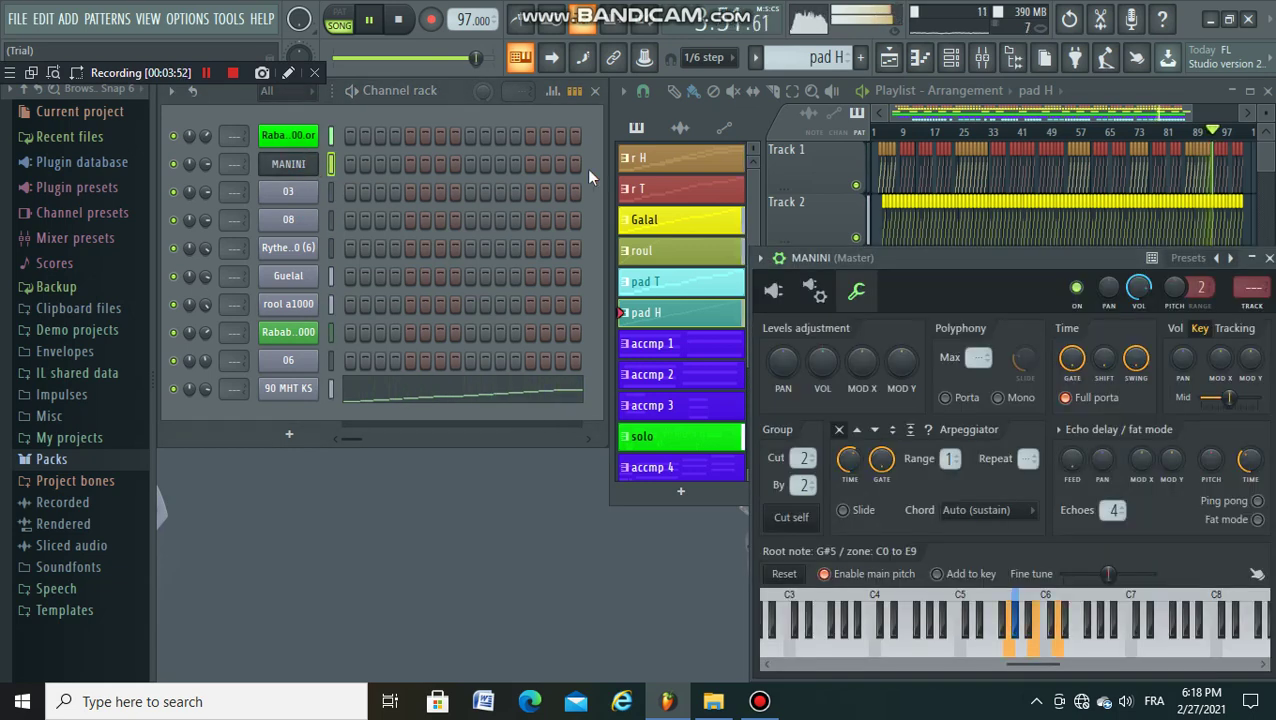
- Check the Rabab Y.A1000.or and MANINI sampler settings, and bring the playlist forward and maximize it
left_click(320, 137)
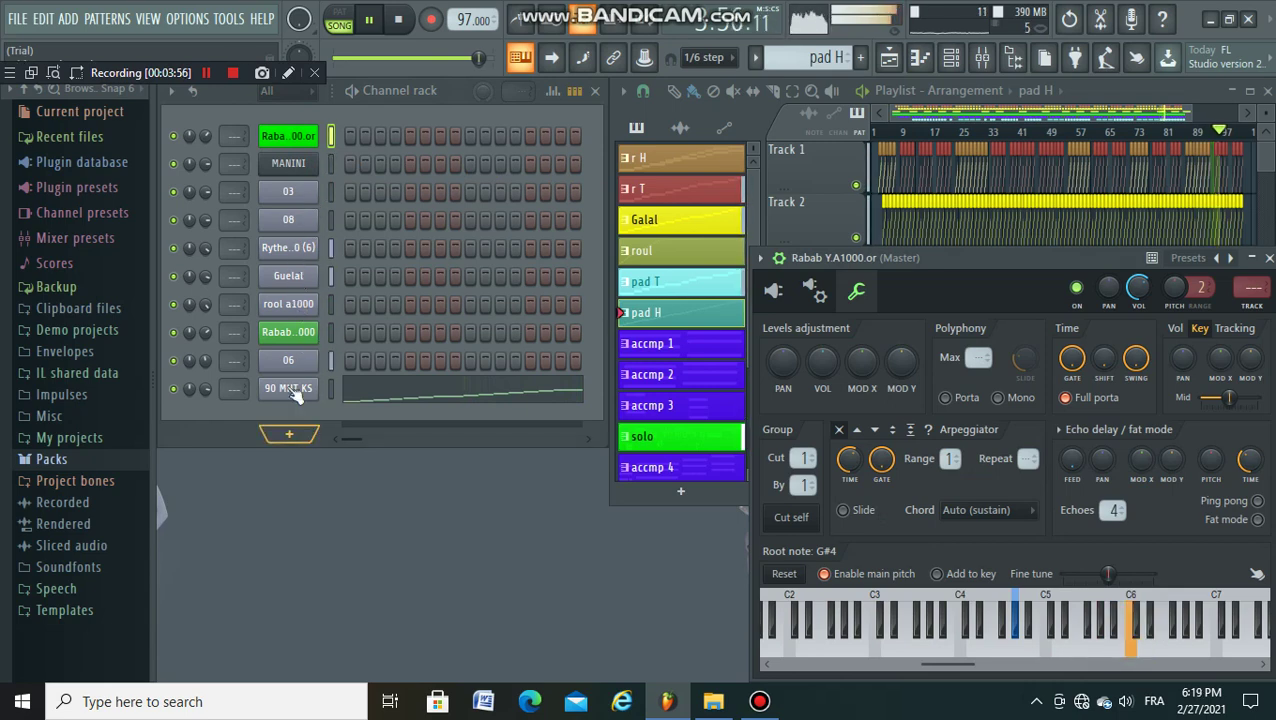
left_click(303, 166)
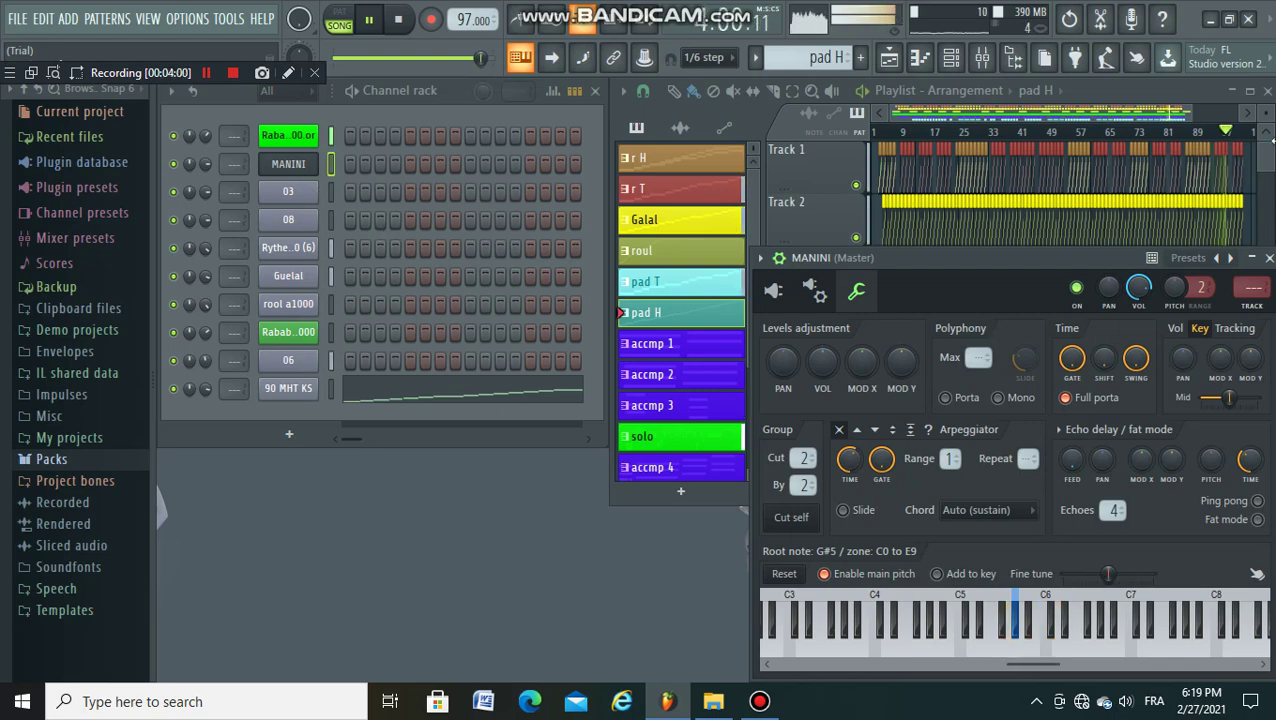
left_click(1183, 103)
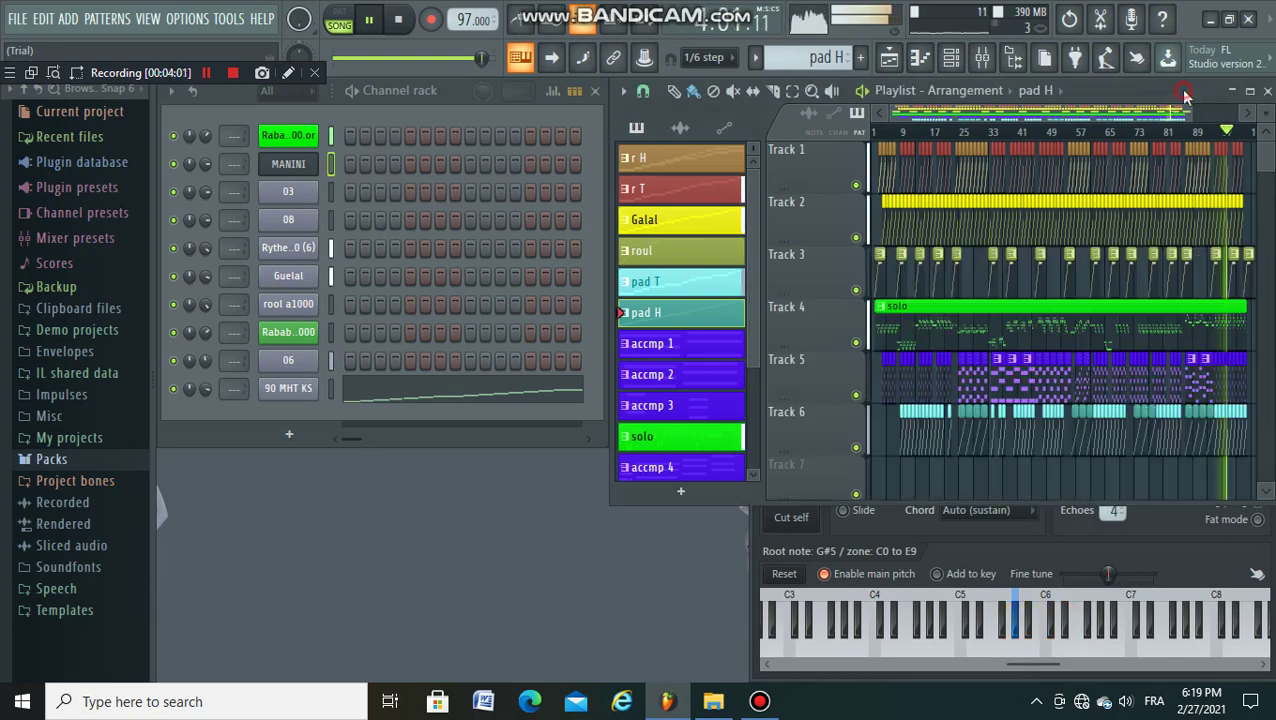
left_click(1249, 90)
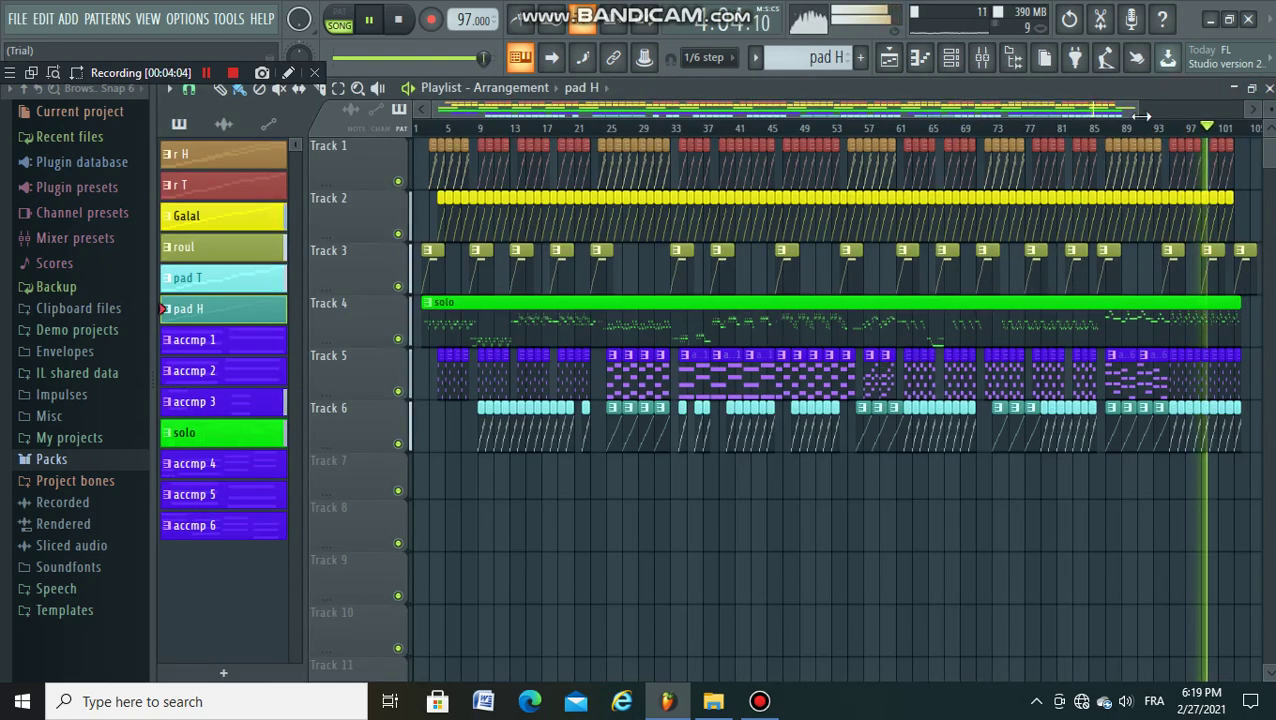